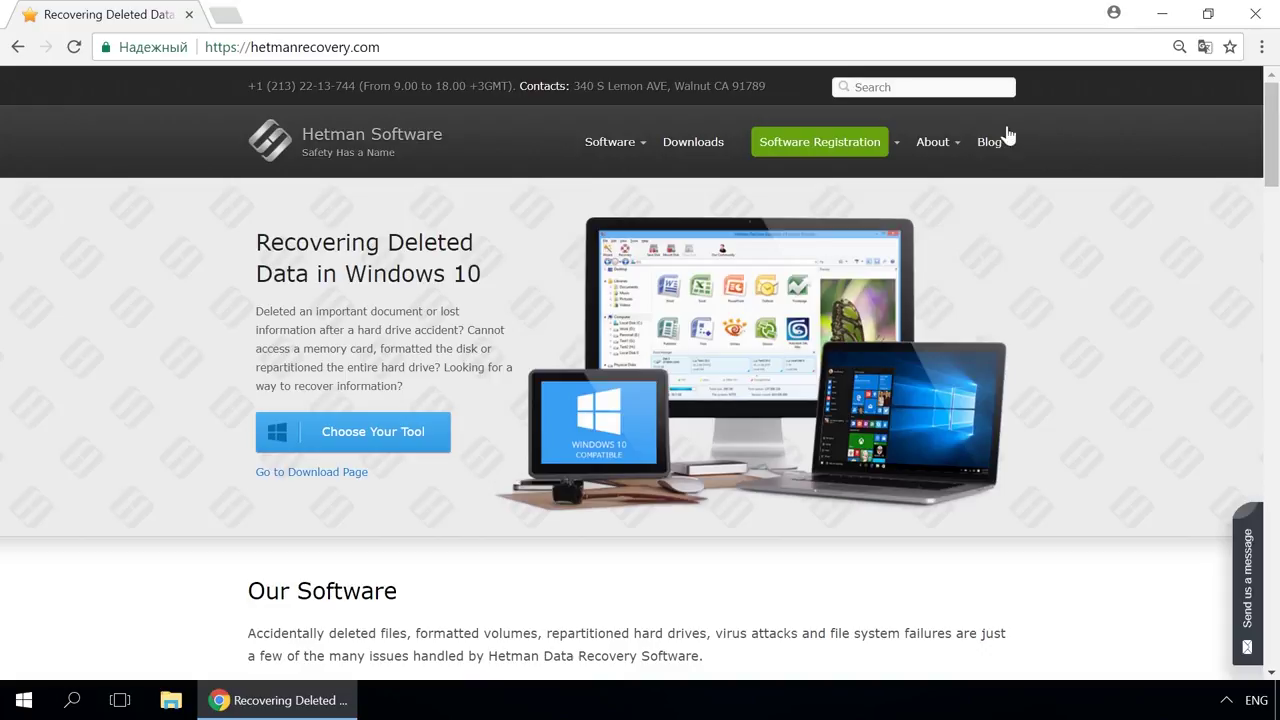
Open the Hard Drive or External Disk Recovery Software page on the Hetman Software site.
mouse_move(621, 155)
click(621, 198)
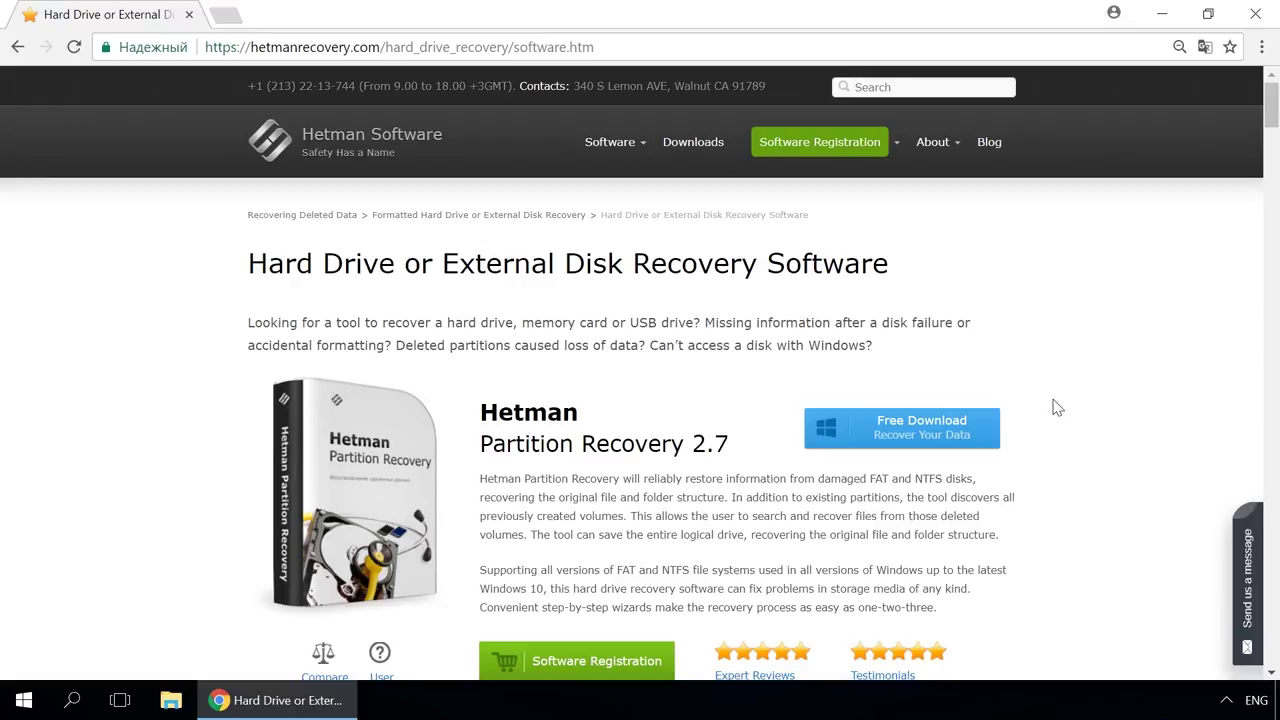
Open the Hetman blog and look through the article on creating a storage space or mirrored volume in Windows 7, 8 or 10.
click(987, 142)
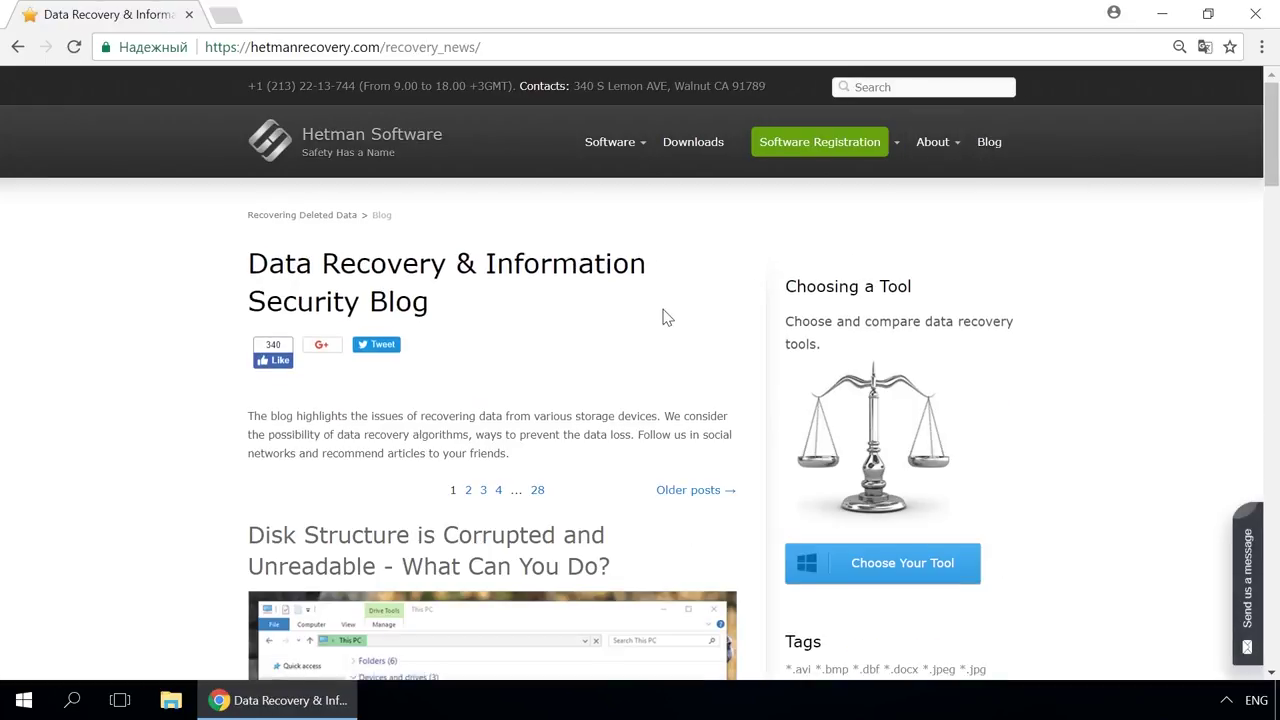
scroll(680, 305, down, 8)
scroll(664, 319, down, 7)
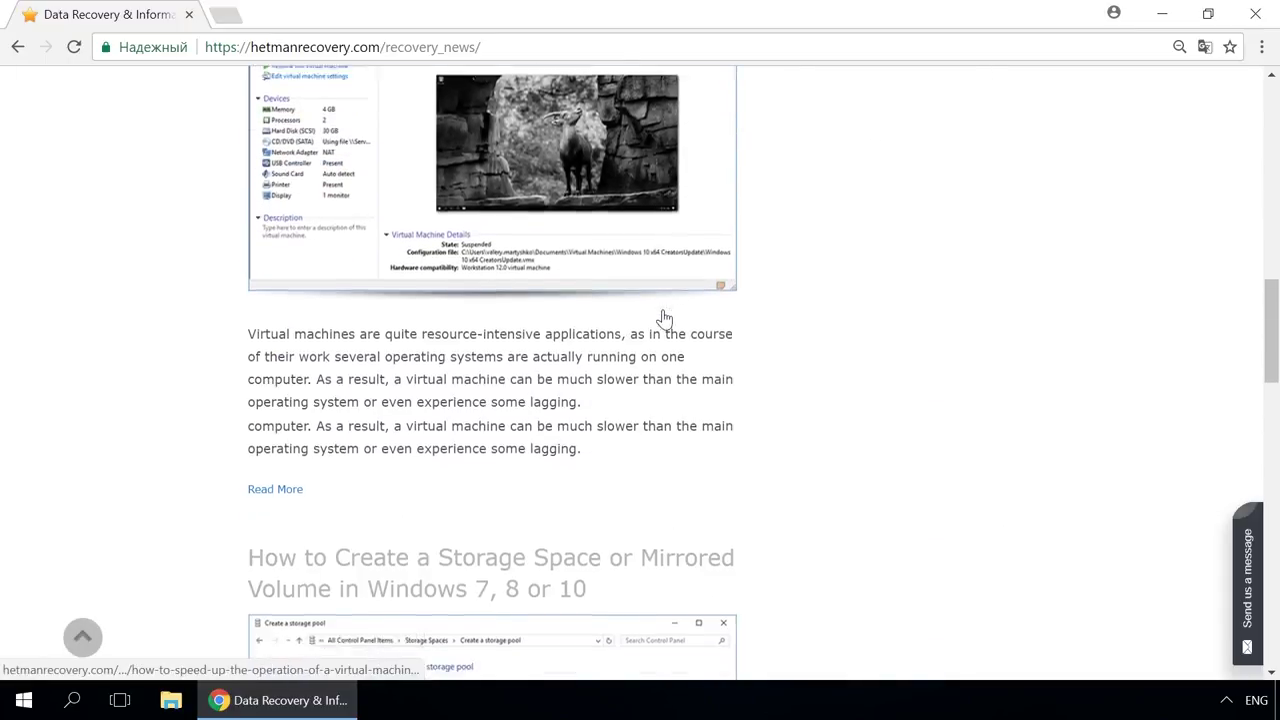
click(632, 296)
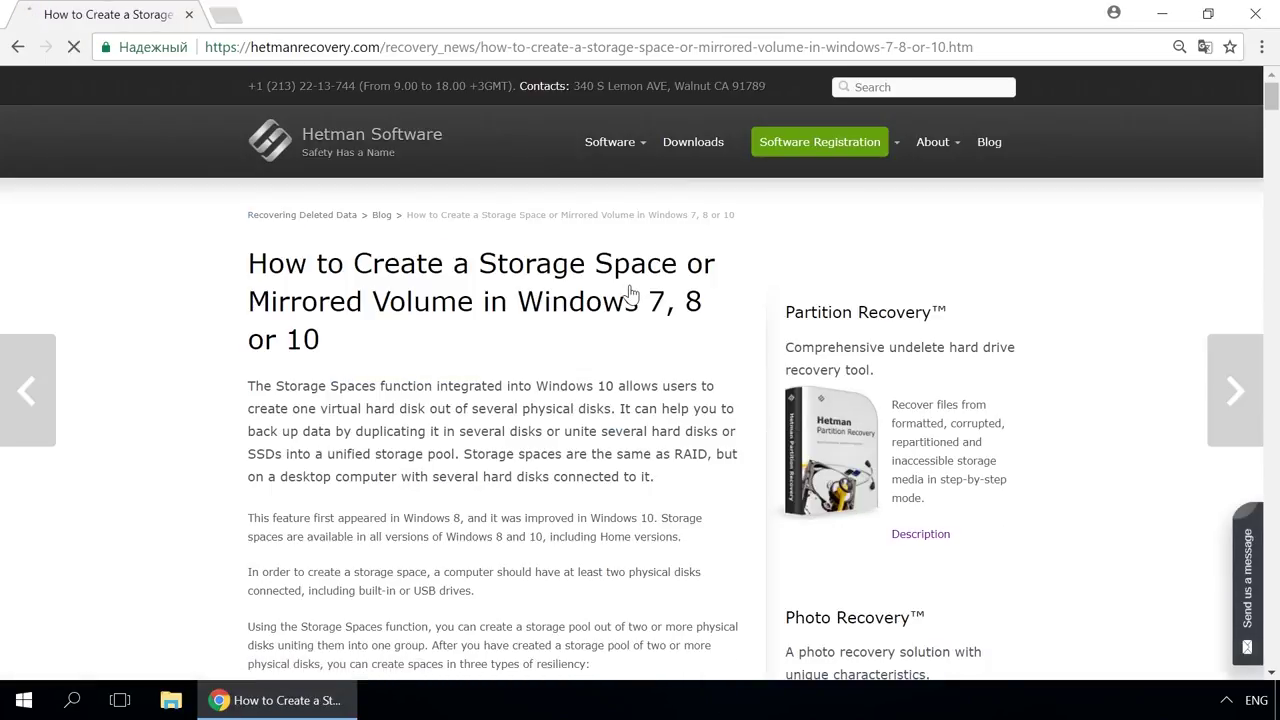
scroll(630, 292, down, 10)
scroll(630, 292, down, 2)
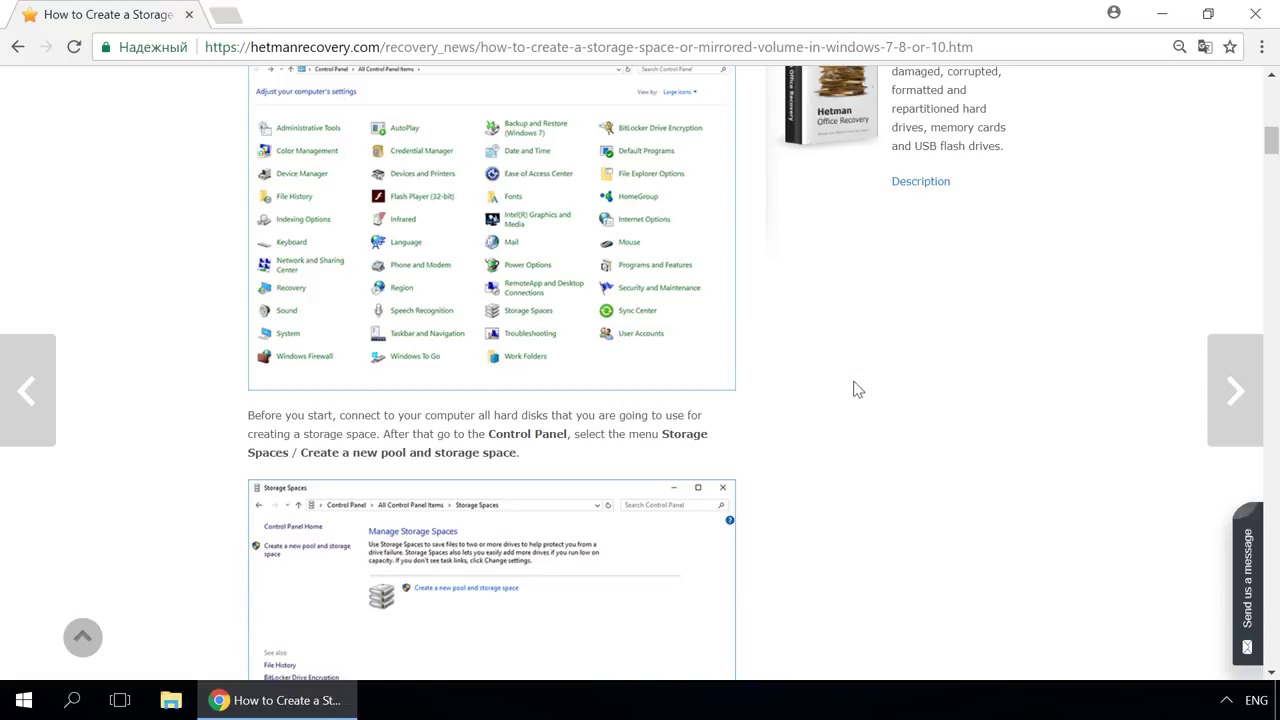
click(1247, 553)
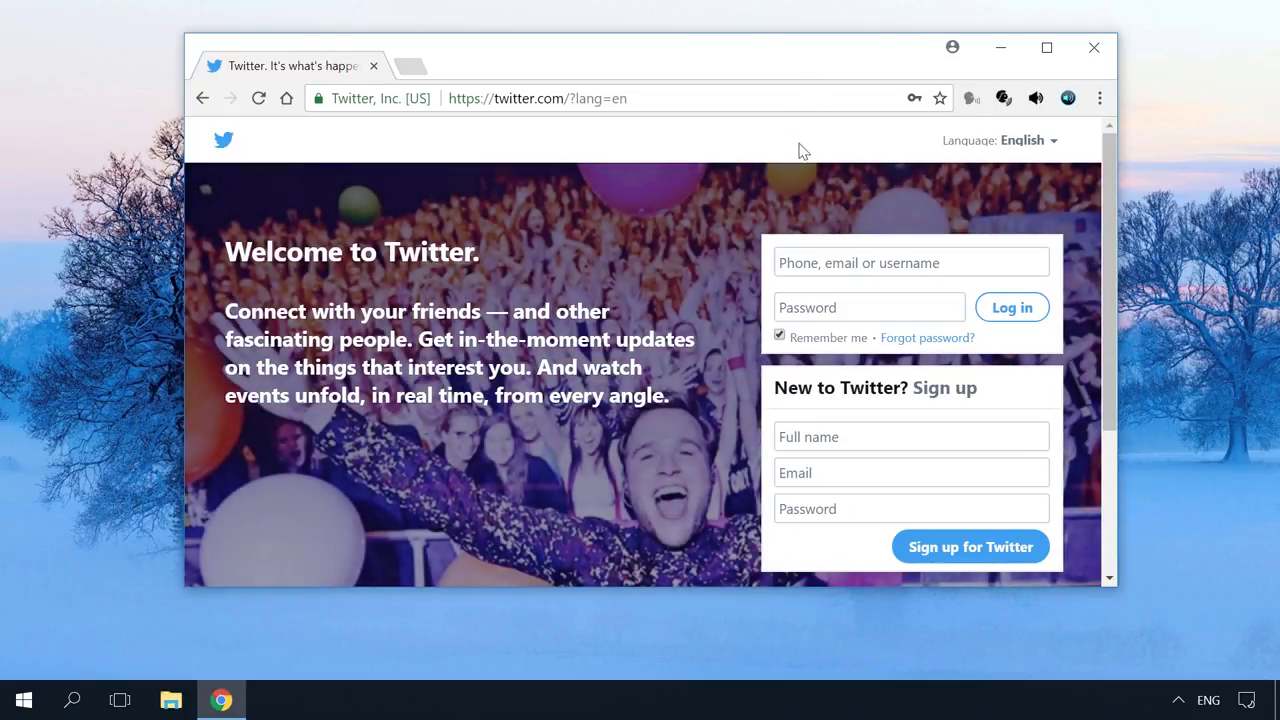
Fill the Twitter login with the saved username and account password, and the sign-up email field with the suggested e-mail address.
click(815, 259)
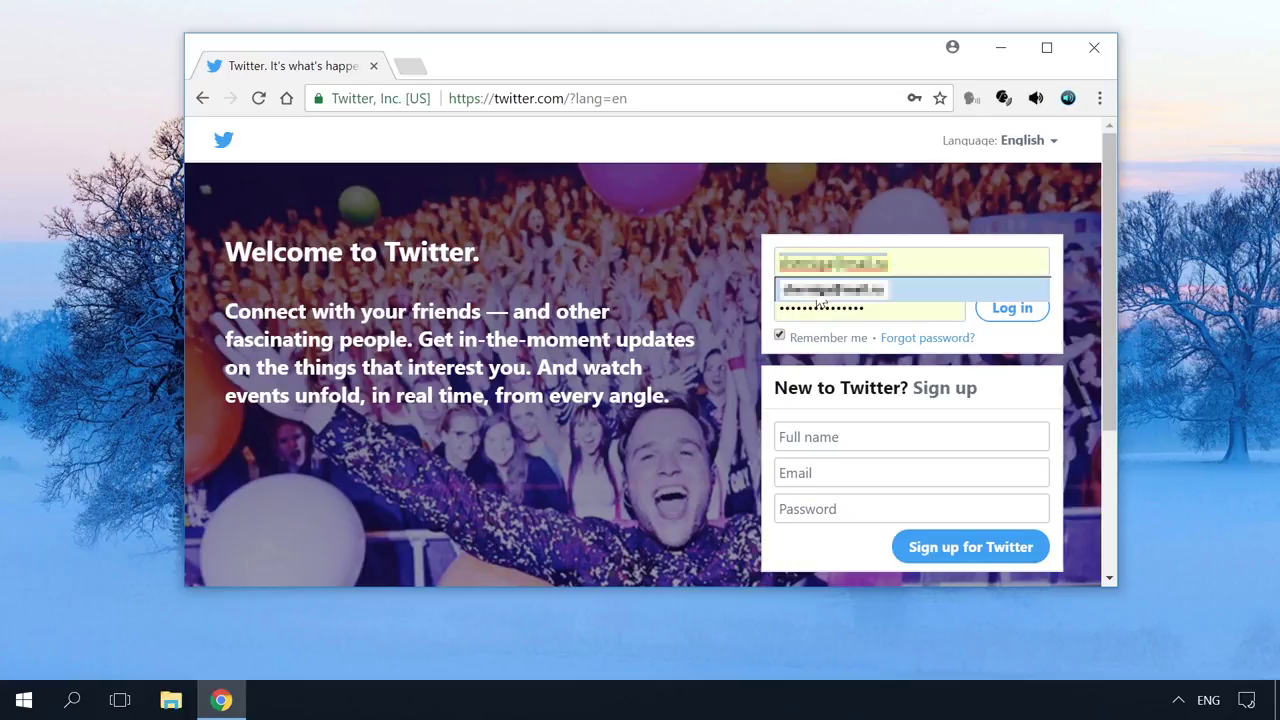
click(820, 296)
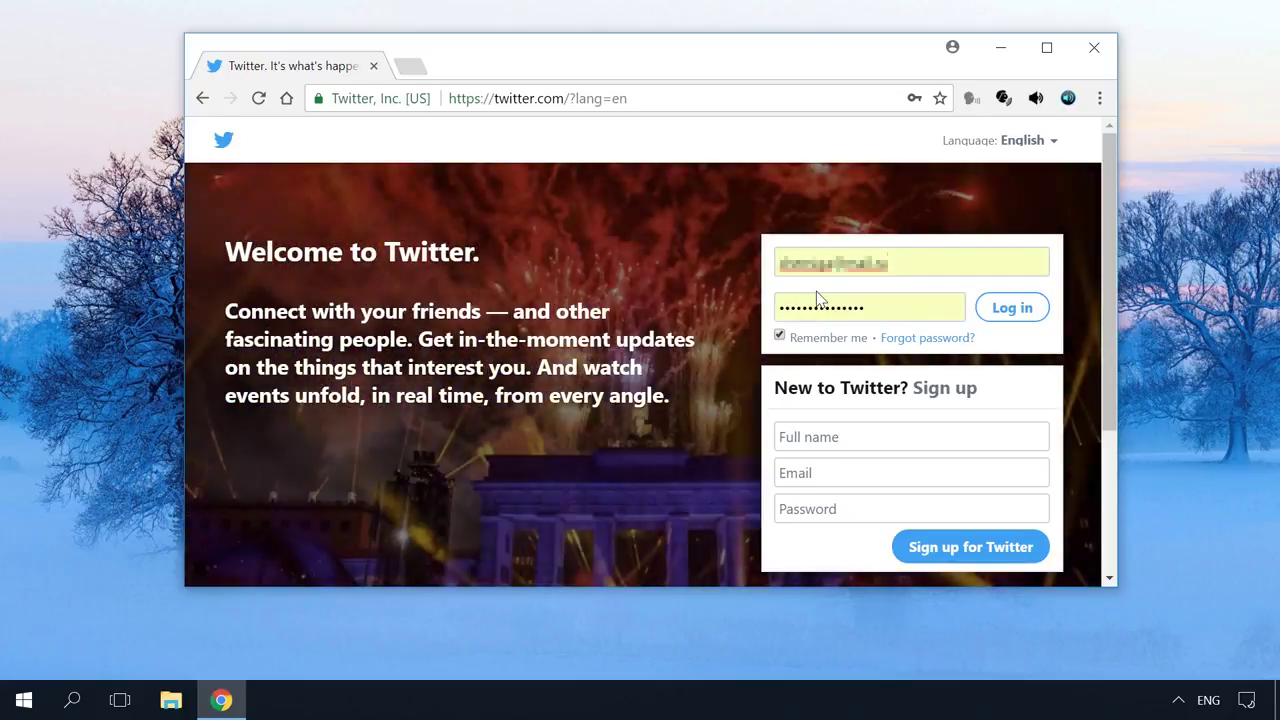
click(799, 473)
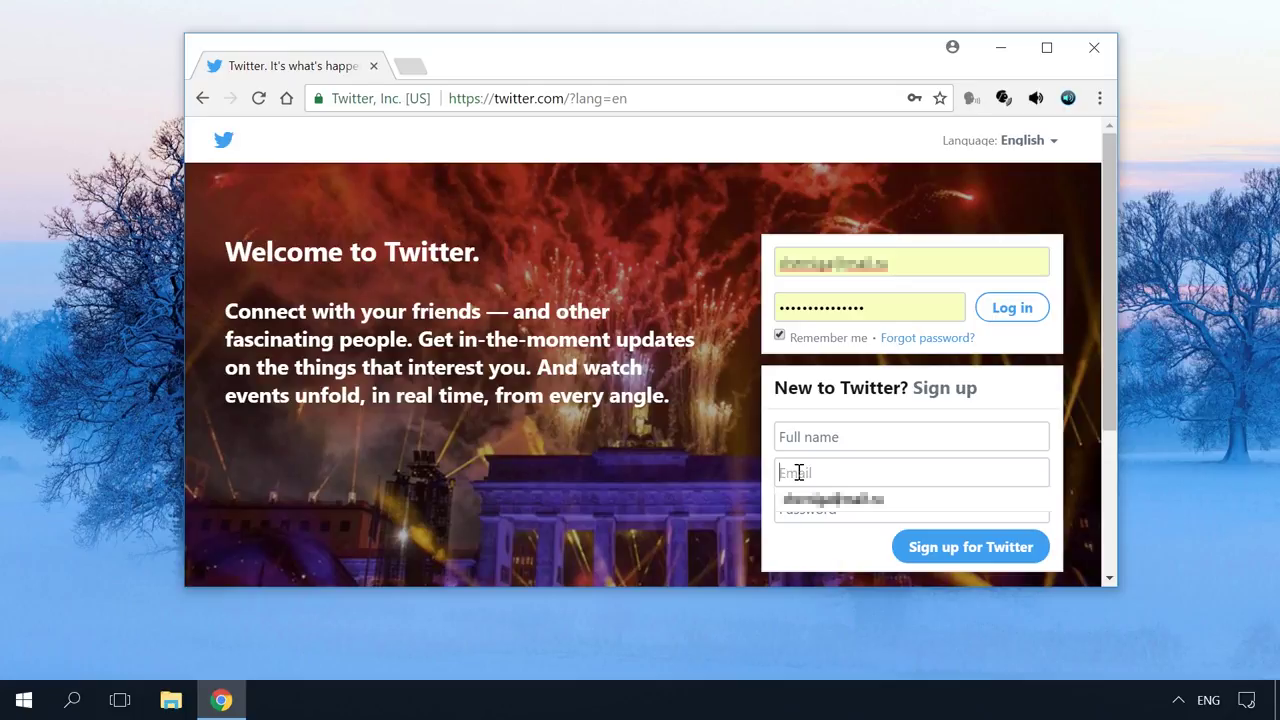
click(791, 500)
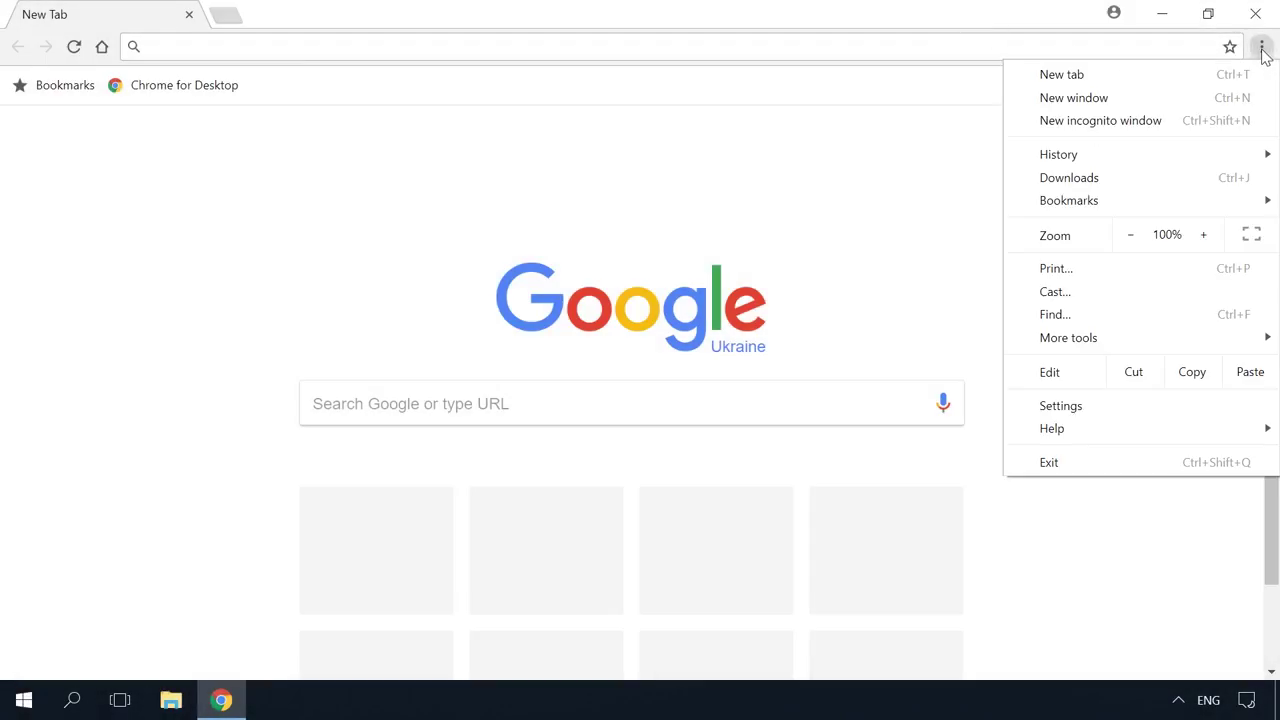
Open the Manage passwords page from Chrome's advanced settings for passwords and forms.
click(1075, 407)
scroll(1075, 410, down, 6)
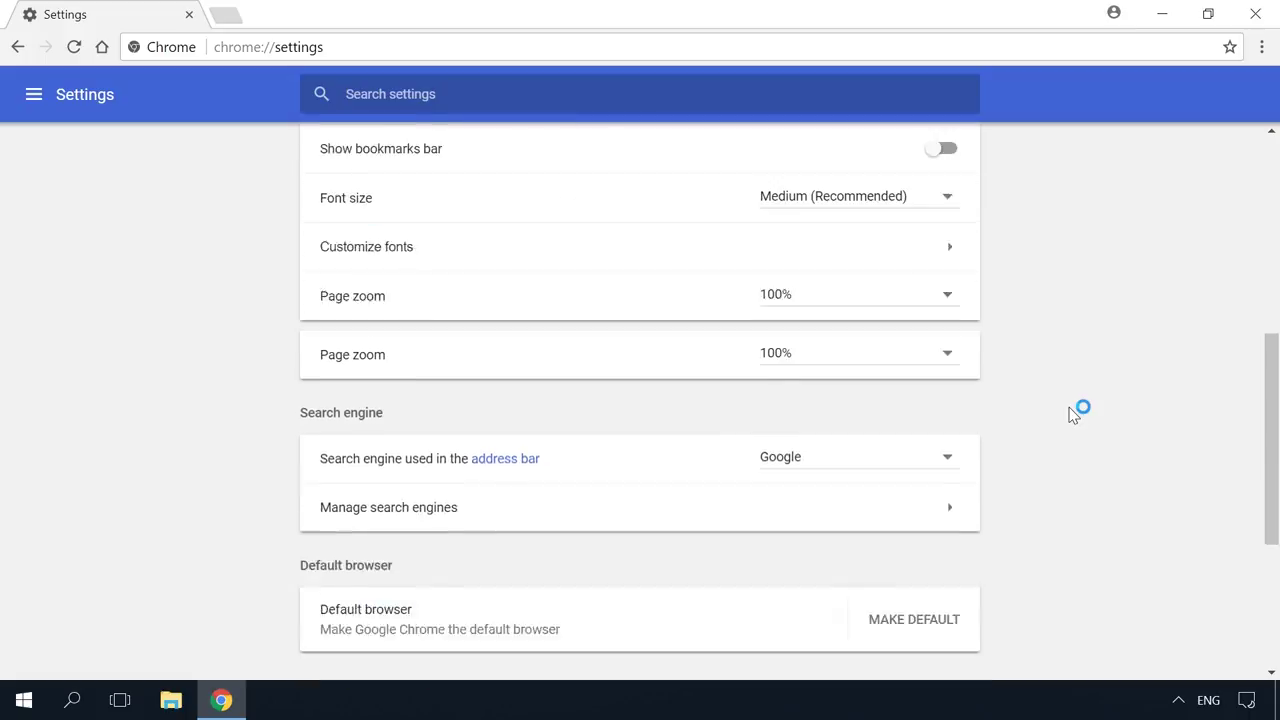
click(640, 597)
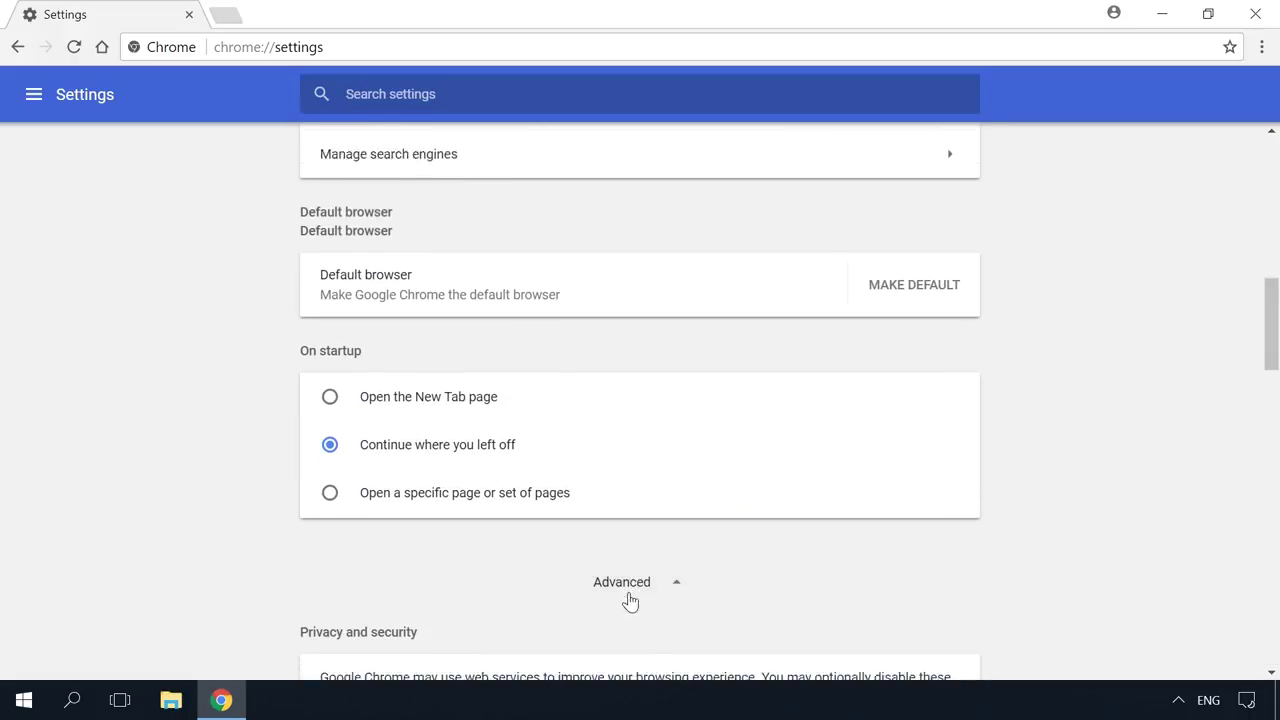
scroll(632, 590, down, 10)
scroll(630, 560, down, 1)
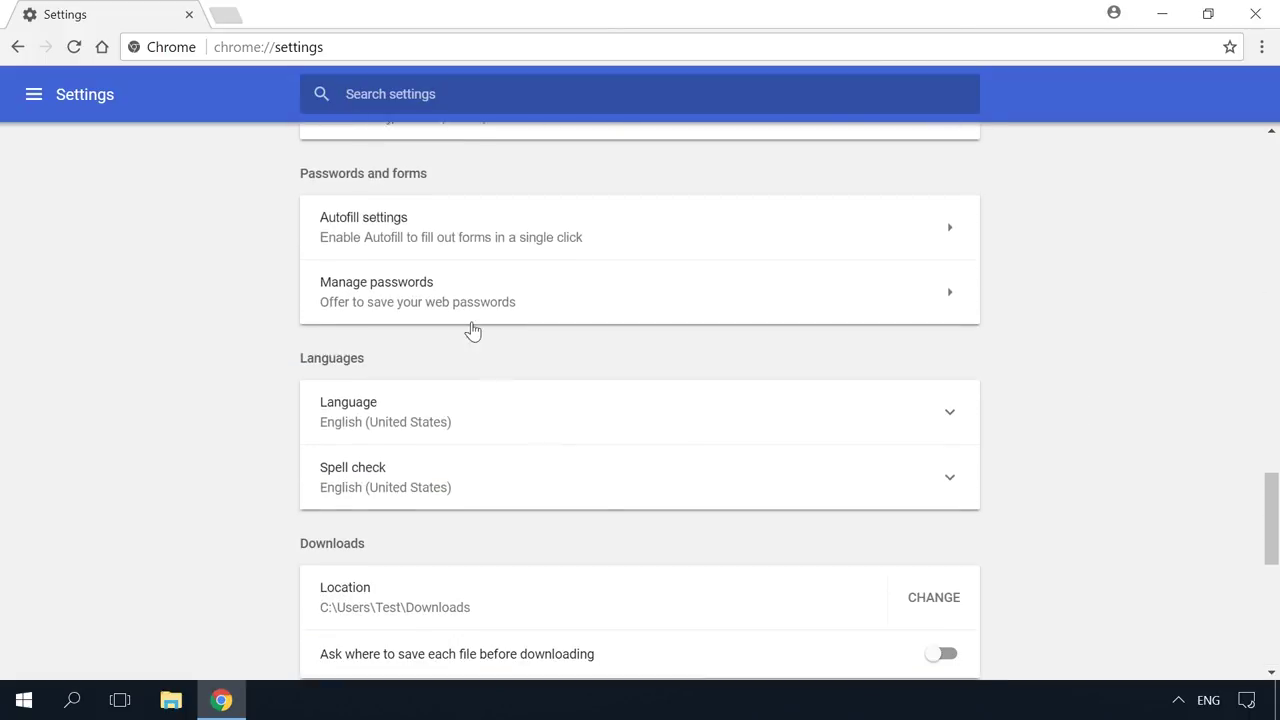
click(438, 300)
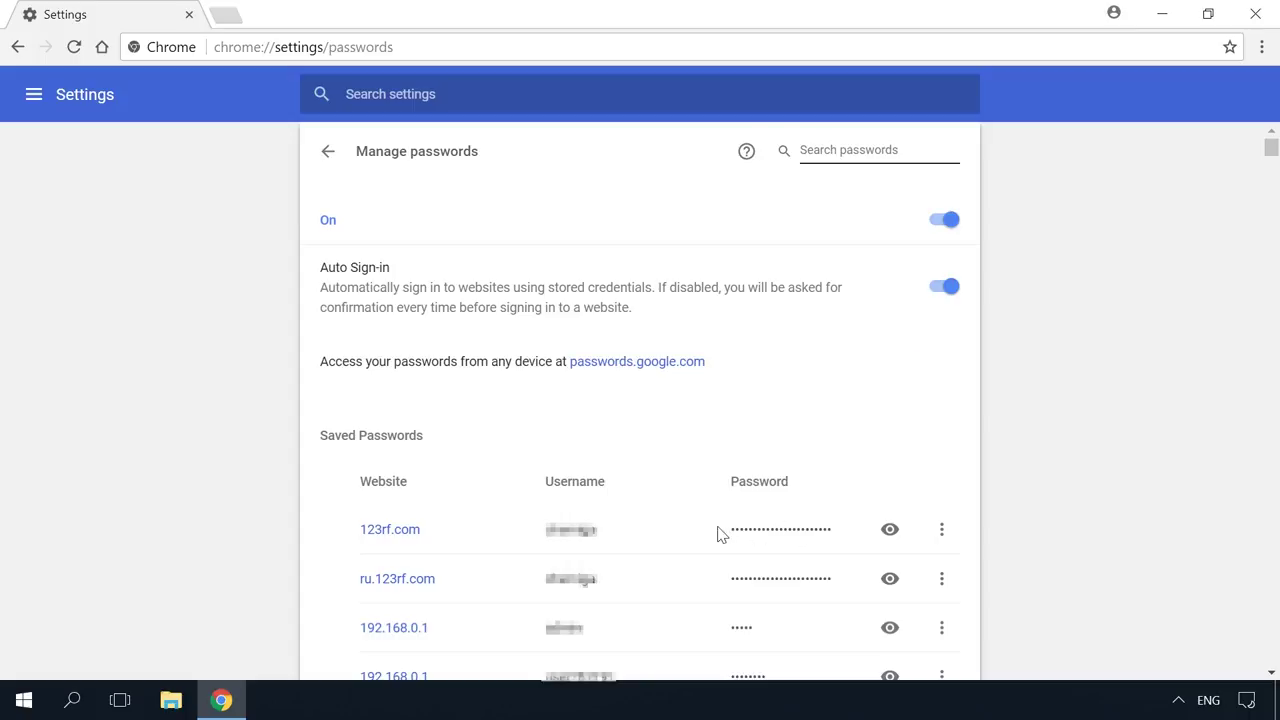
View the saved password details for 123rf.com, reveal and hide the password, and close the details.
click(941, 533)
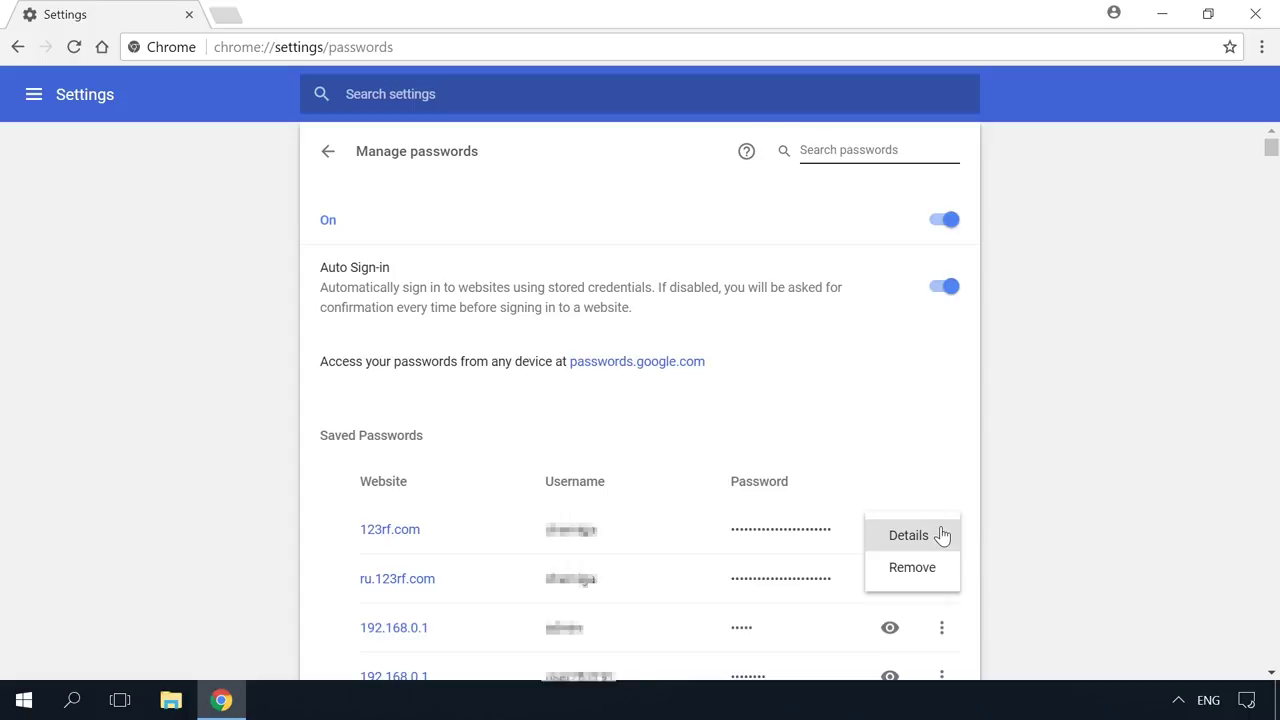
click(941, 535)
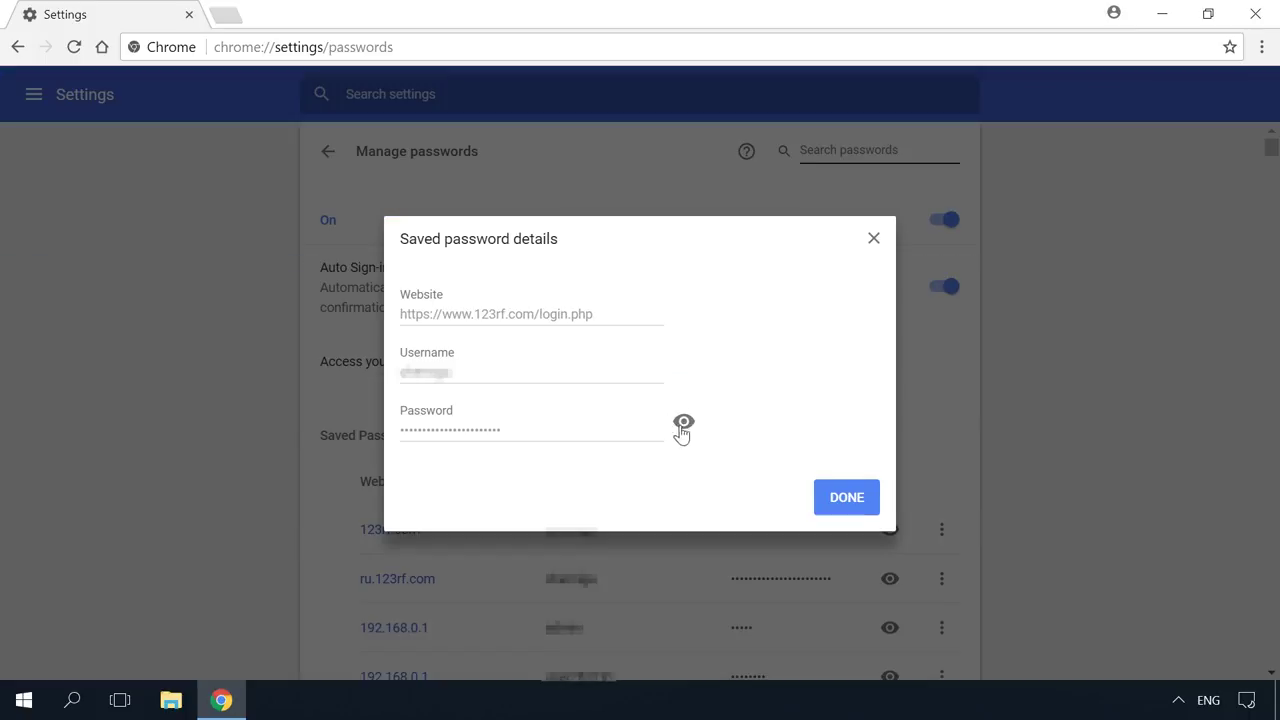
click(684, 422)
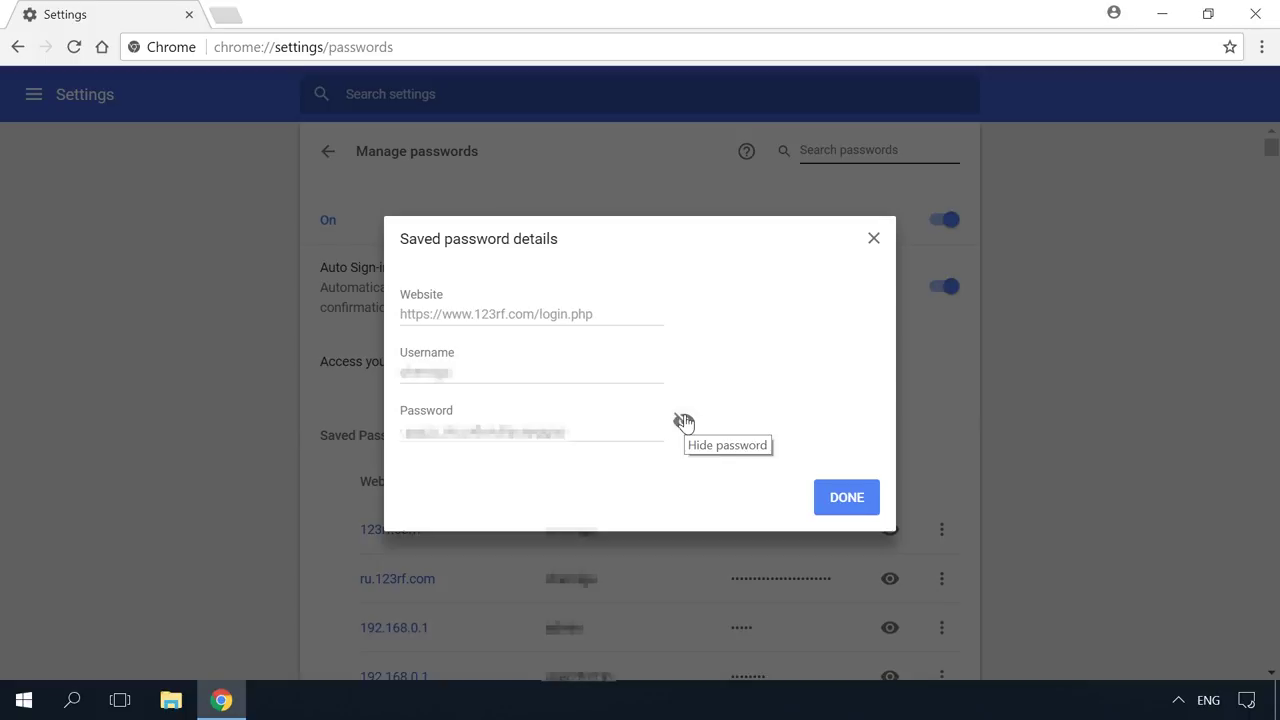
click(684, 421)
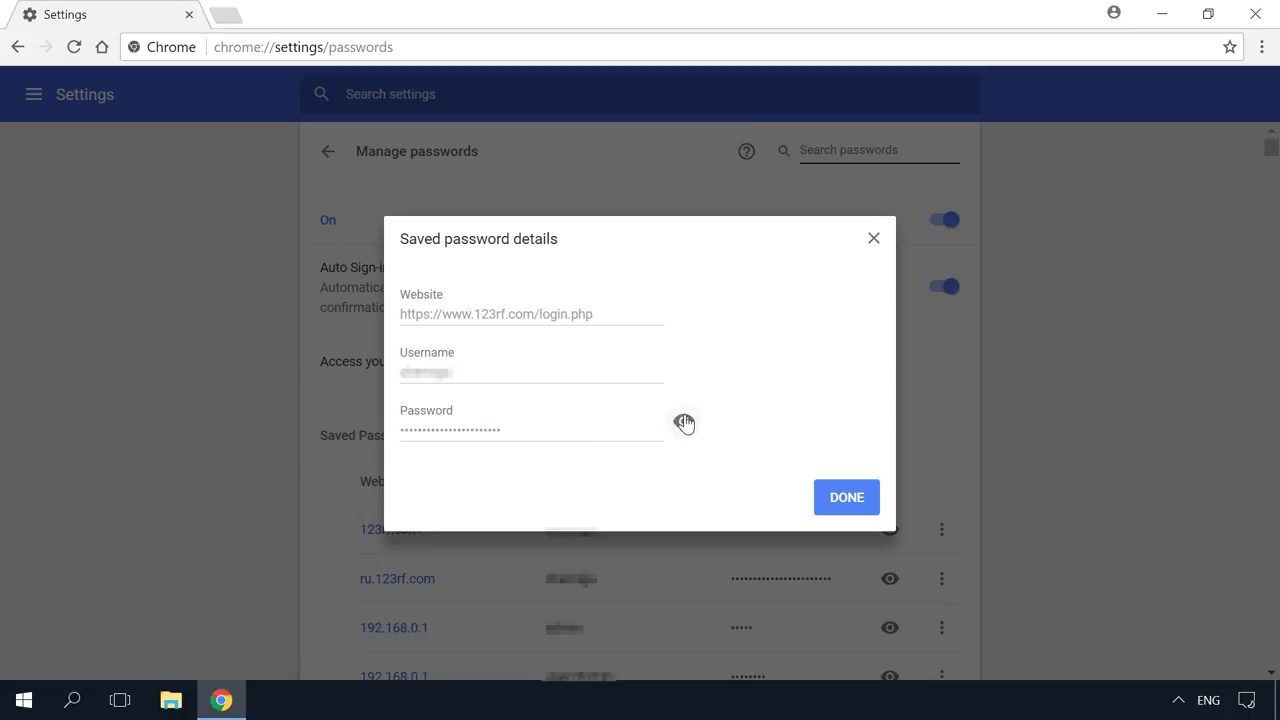
click(846, 496)
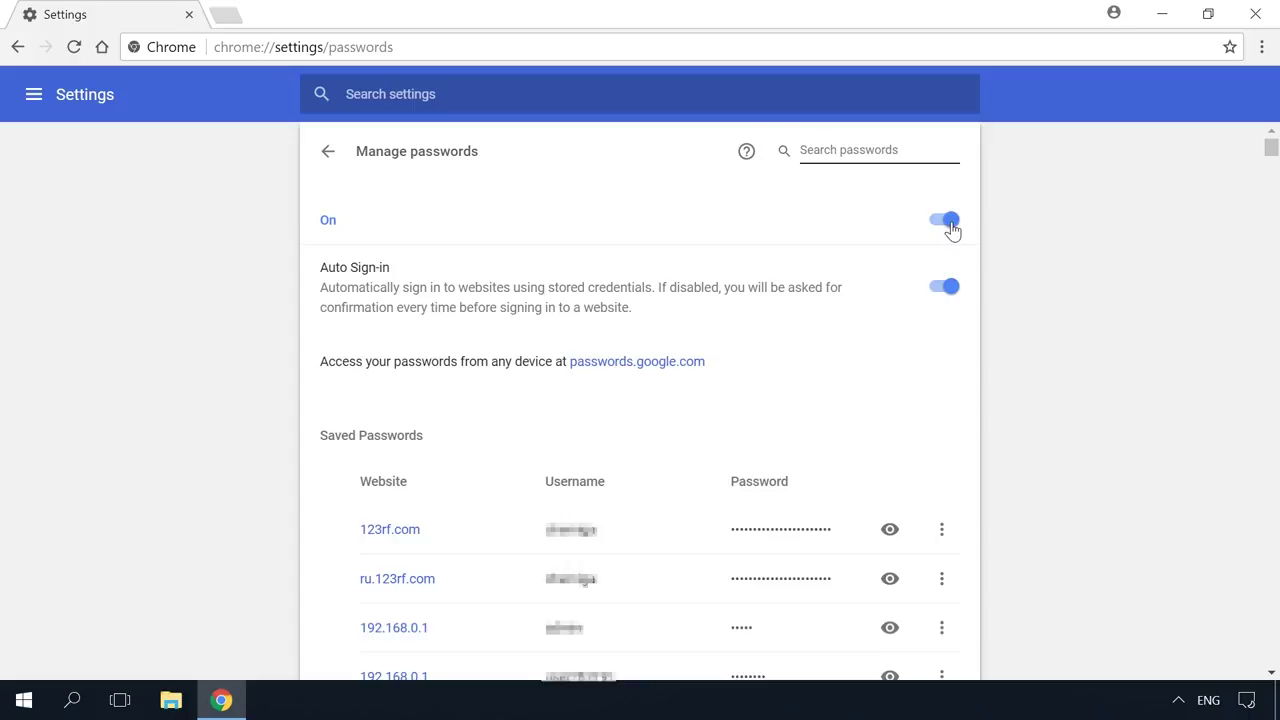
Switch Chrome's password saving off and back on.
click(947, 222)
click(950, 222)
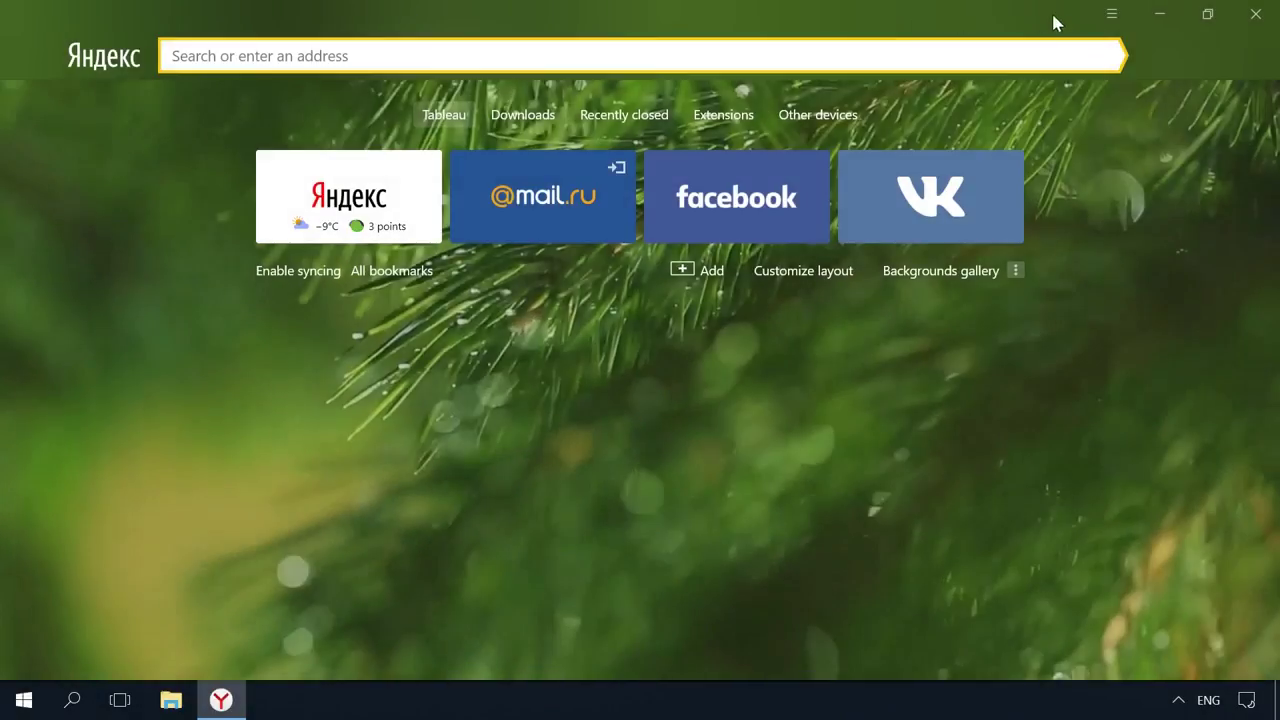
In Yandex Browser, open the saved passwords manager from the advanced settings for passwords and forms.
click(1110, 14)
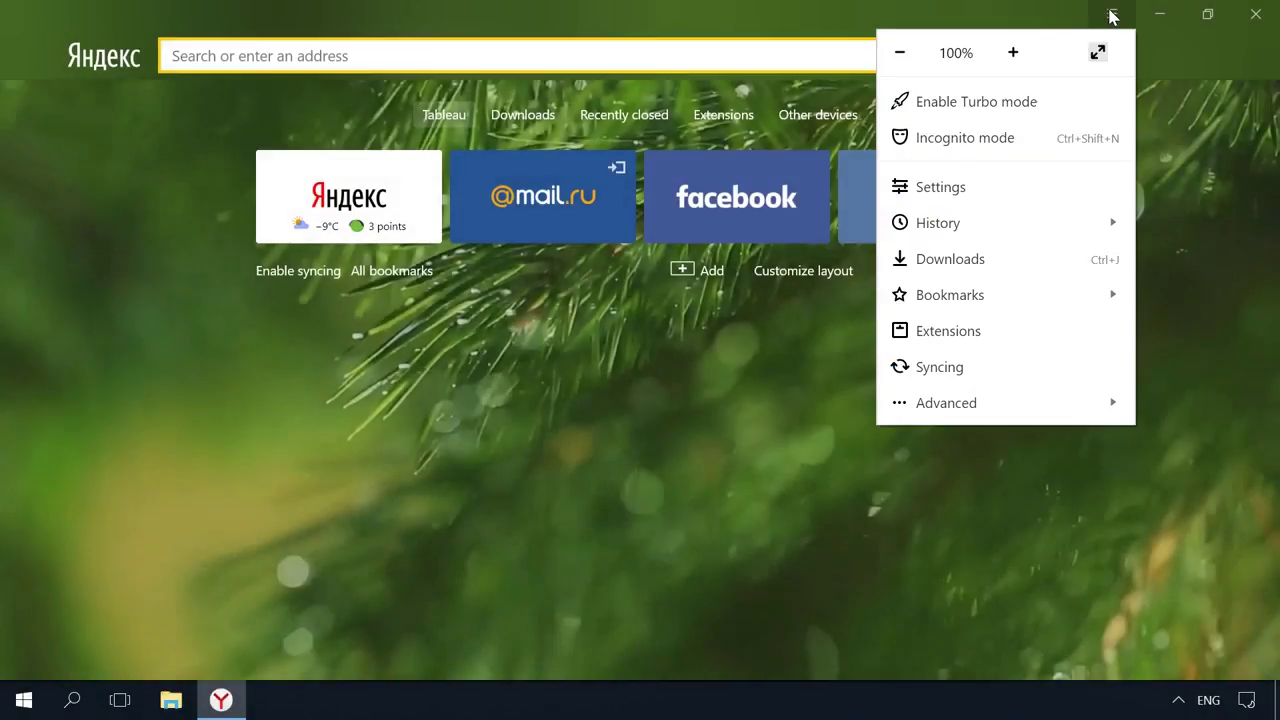
click(974, 180)
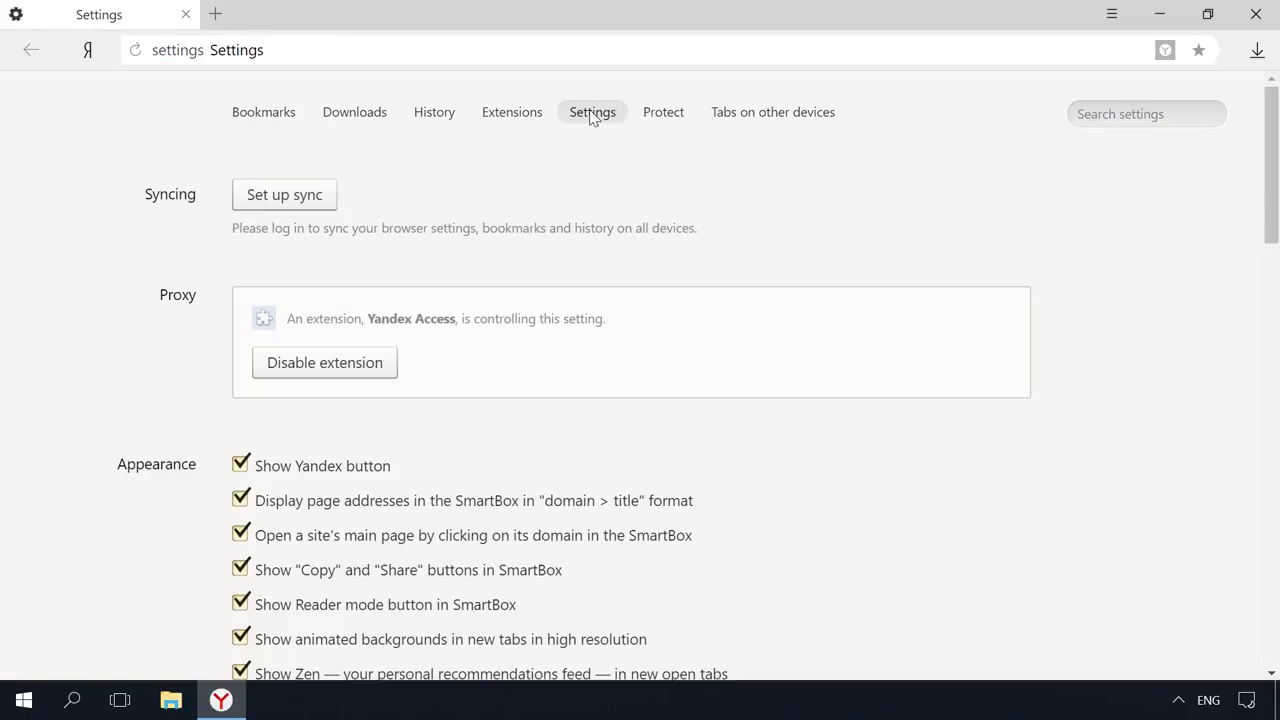
scroll(573, 193, down, 9)
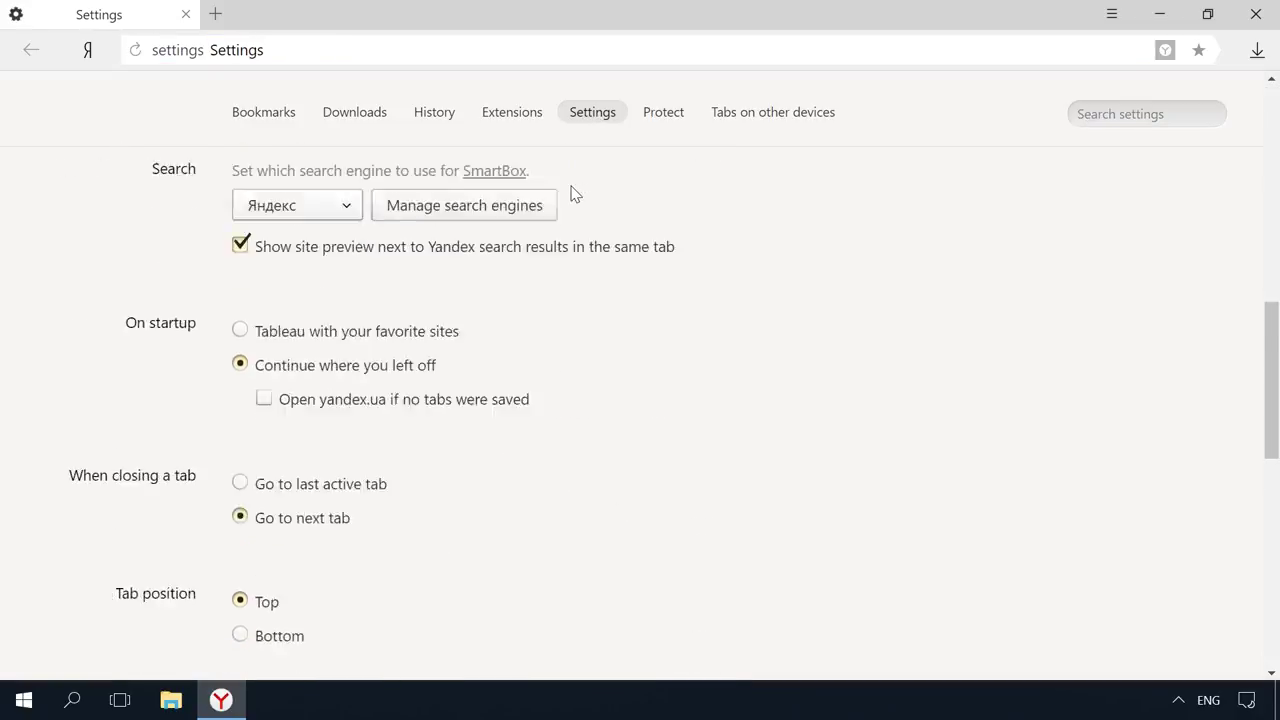
scroll(573, 193, down, 8)
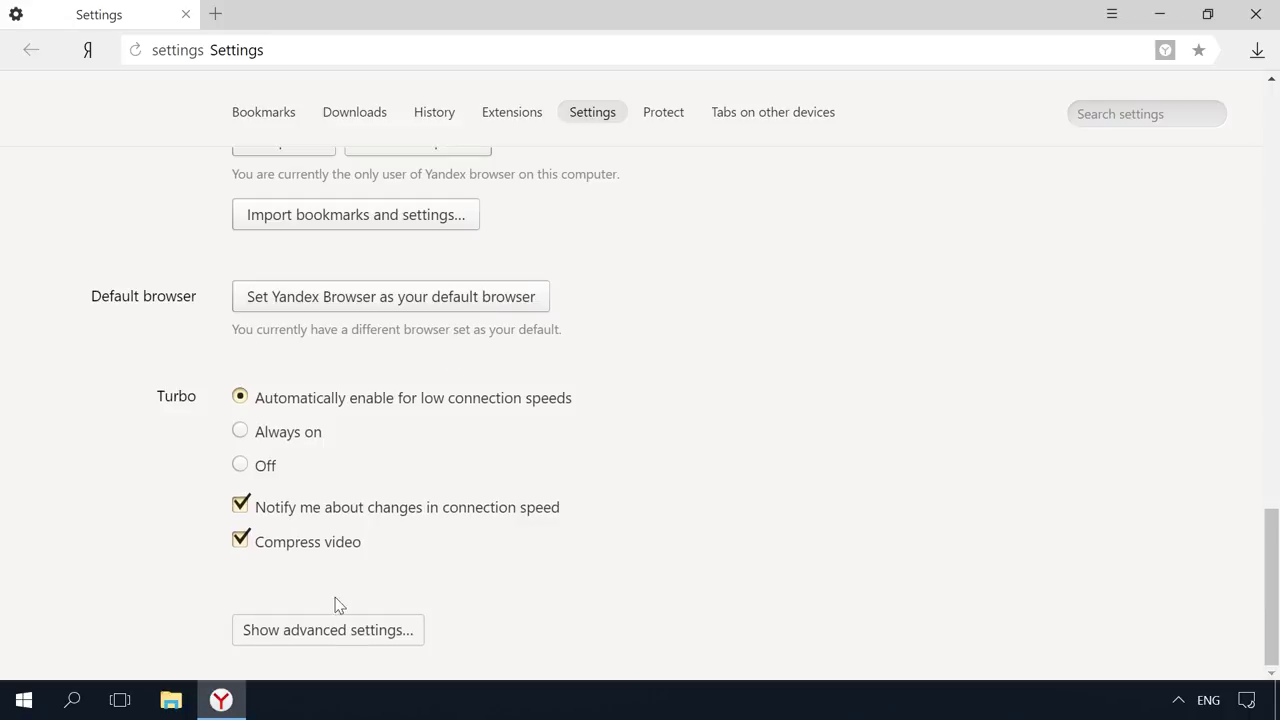
click(335, 625)
scroll(334, 630, down, 8)
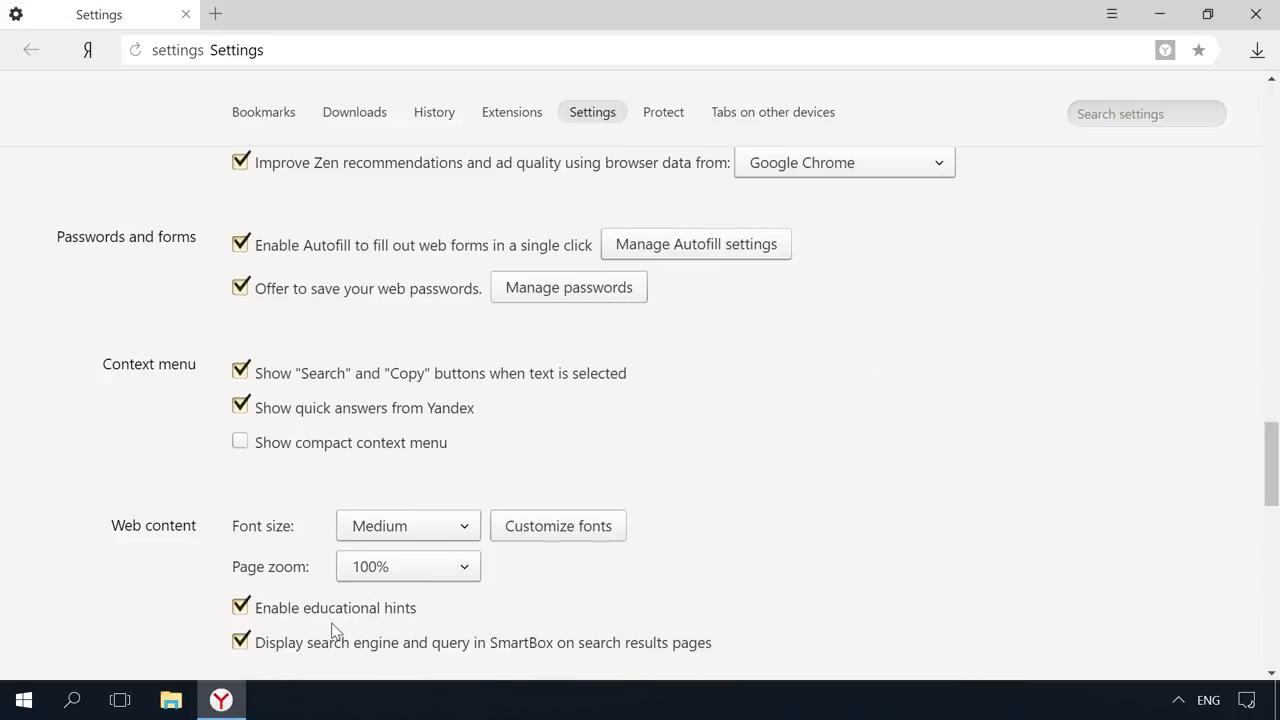
click(549, 290)
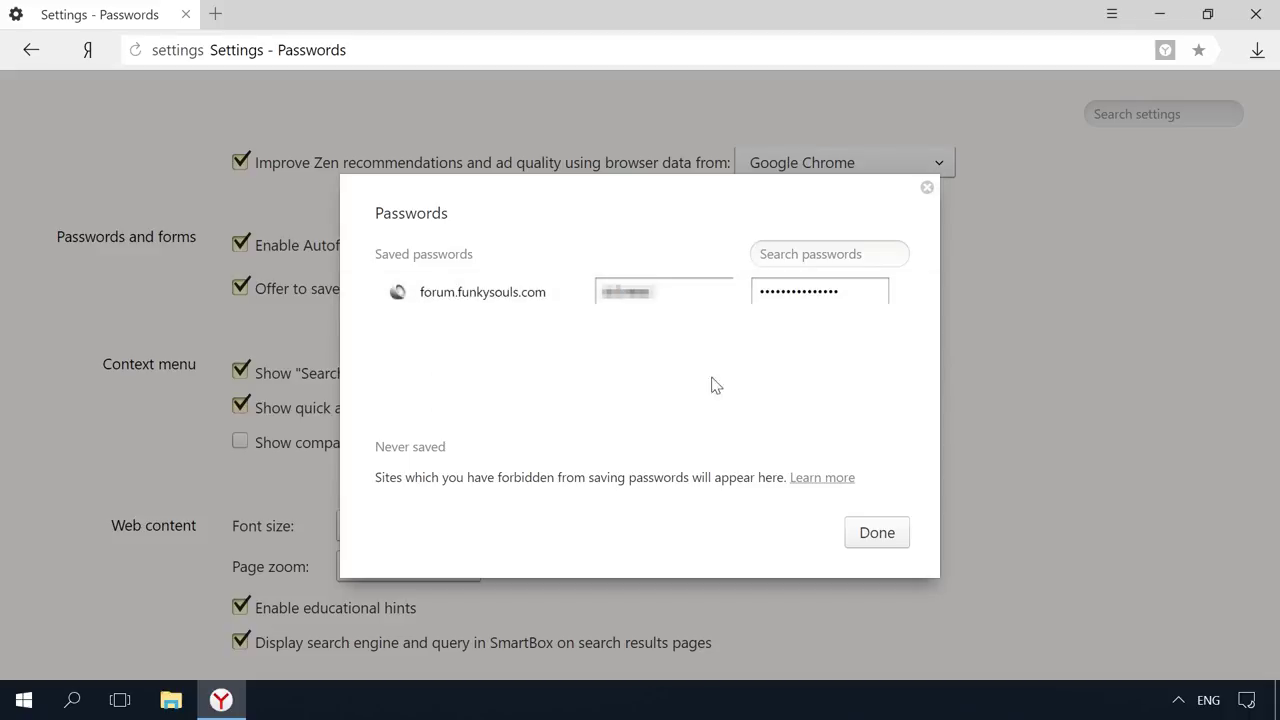
Reveal and hide the saved password for forum.funkysouls.com, and close the passwords dialog.
click(877, 293)
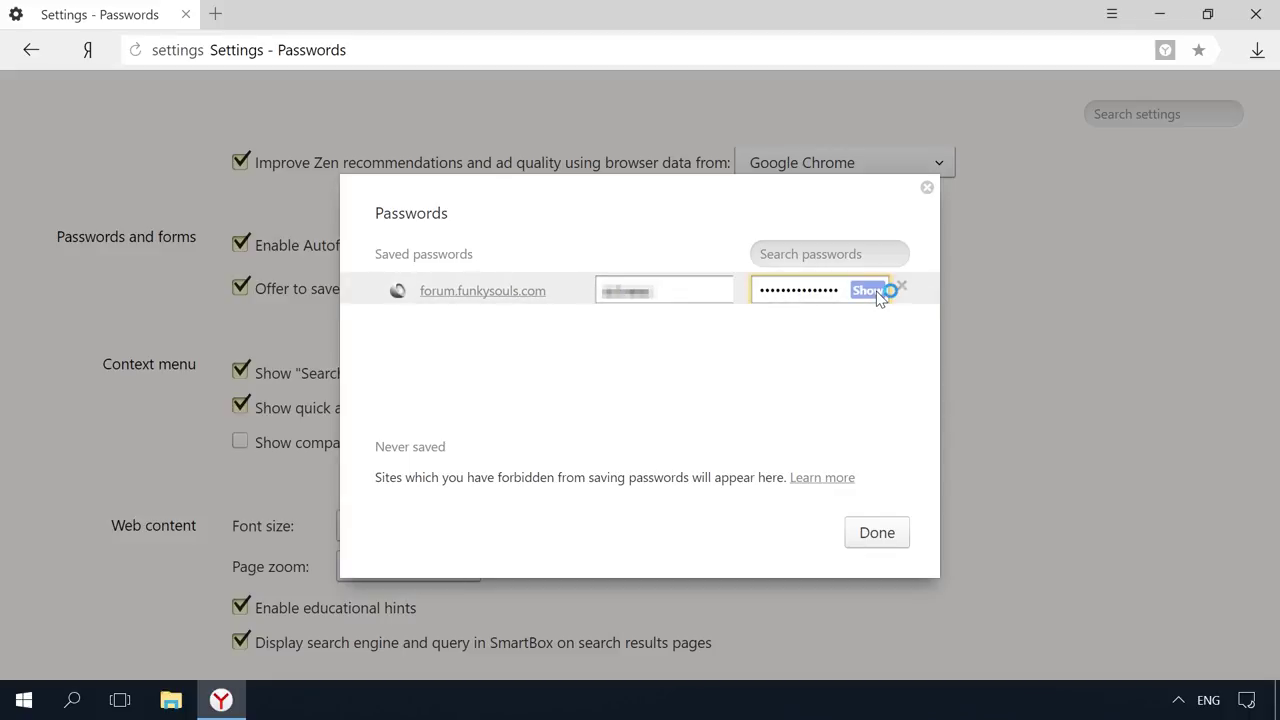
click(877, 291)
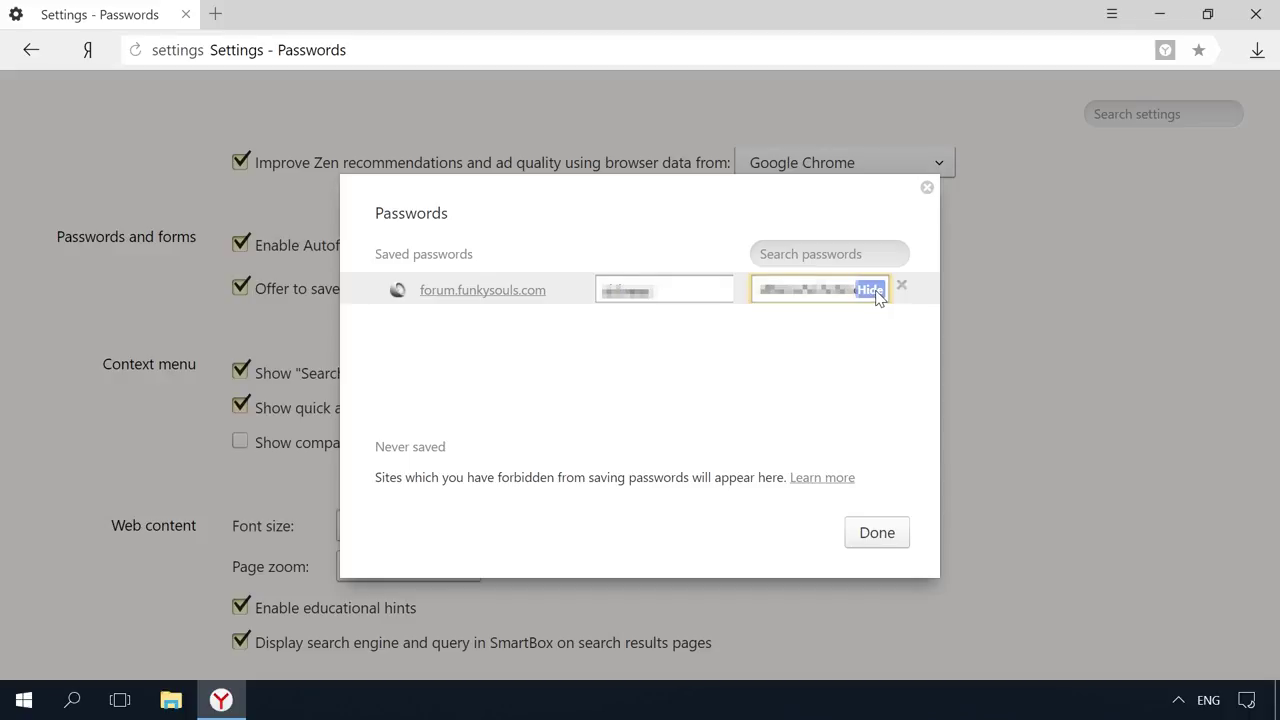
click(871, 290)
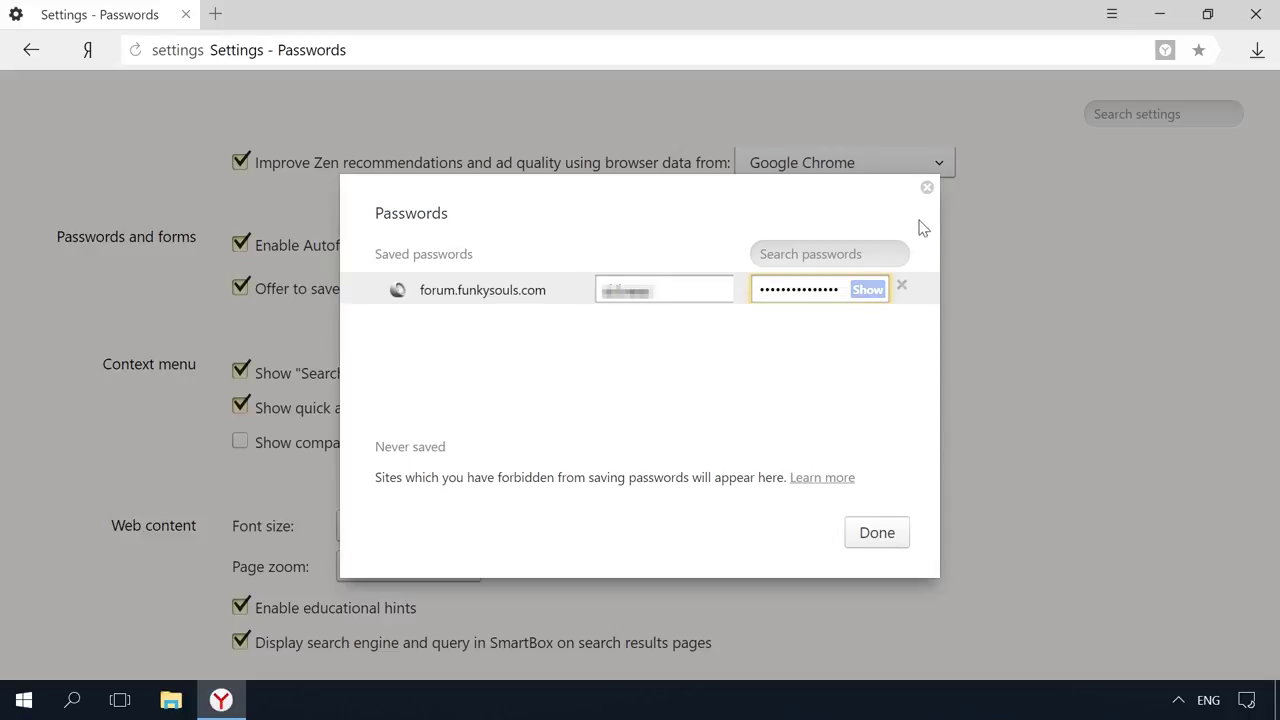
click(925, 188)
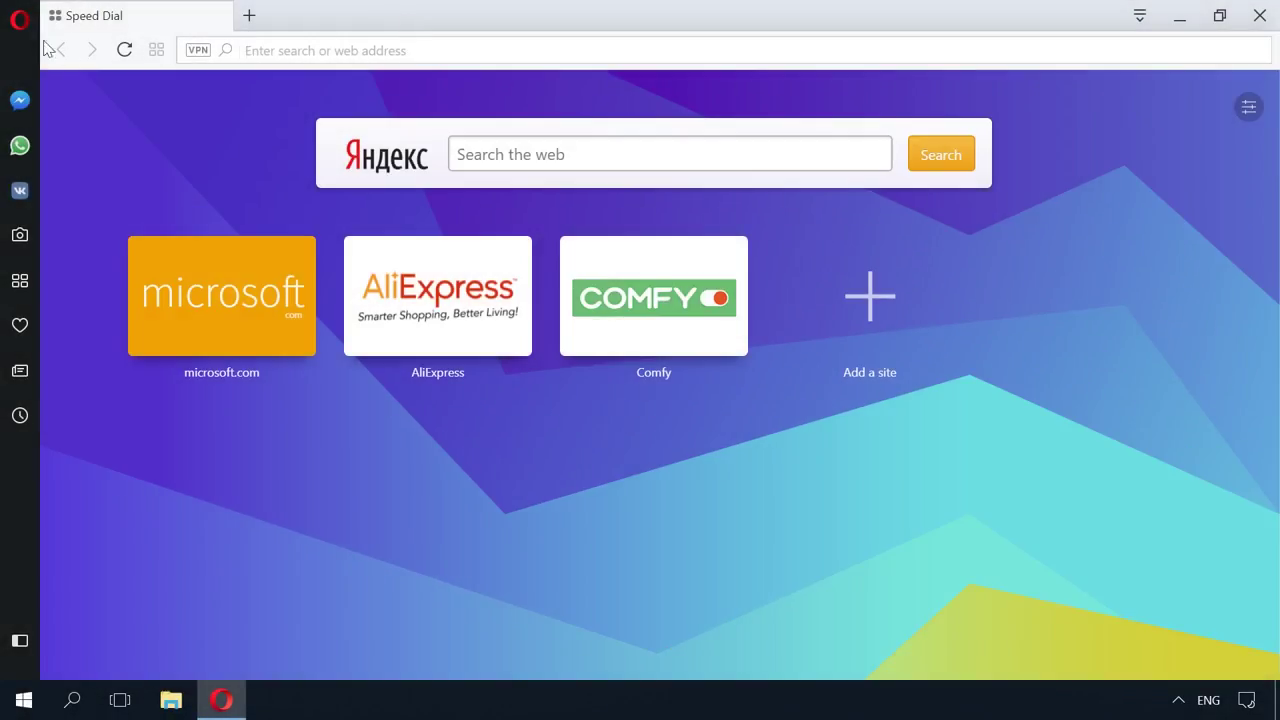
In Opera, open the list of all saved passwords from the Privacy & security settings.
click(19, 18)
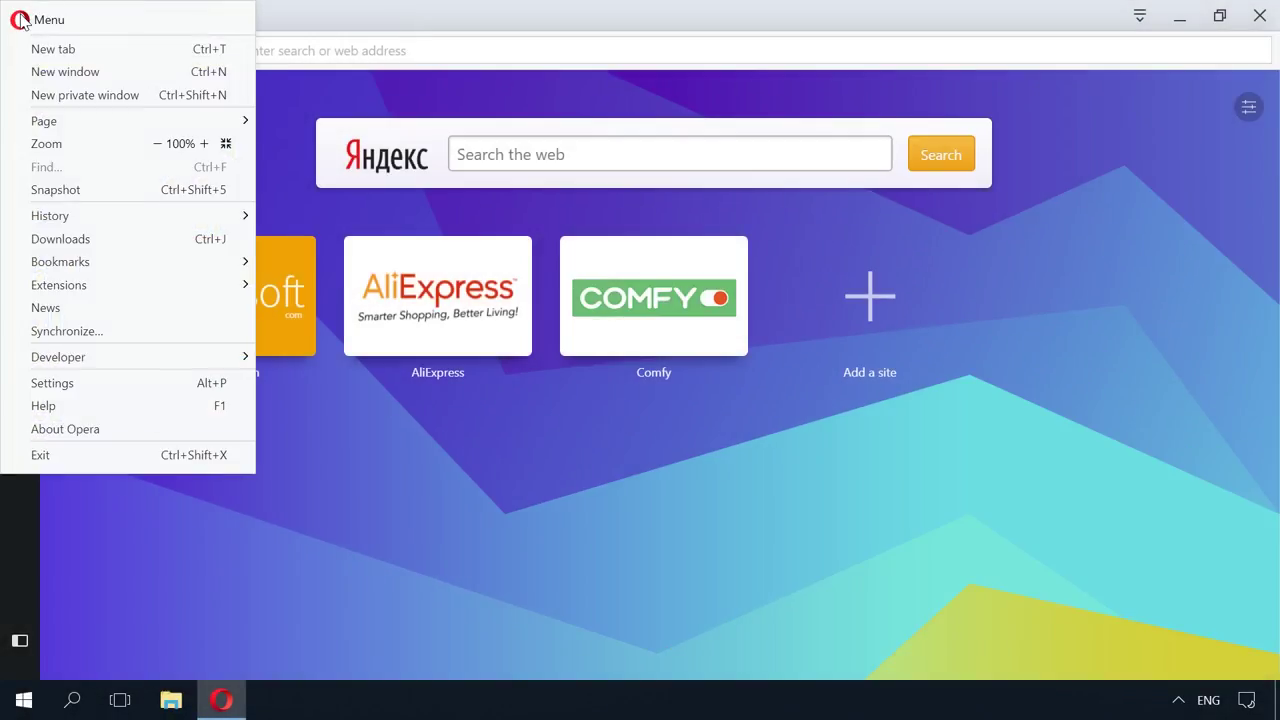
click(80, 386)
click(105, 280)
scroll(642, 318, down, 3)
scroll(642, 315, down, 2)
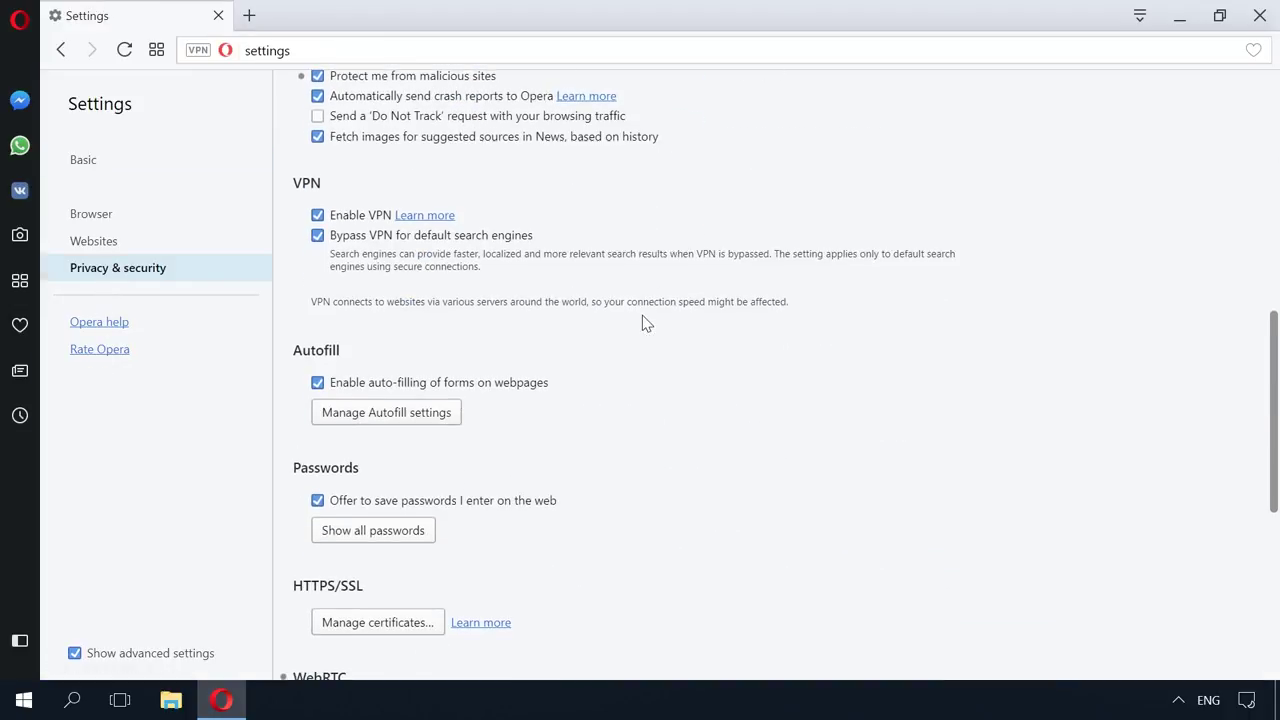
click(380, 536)
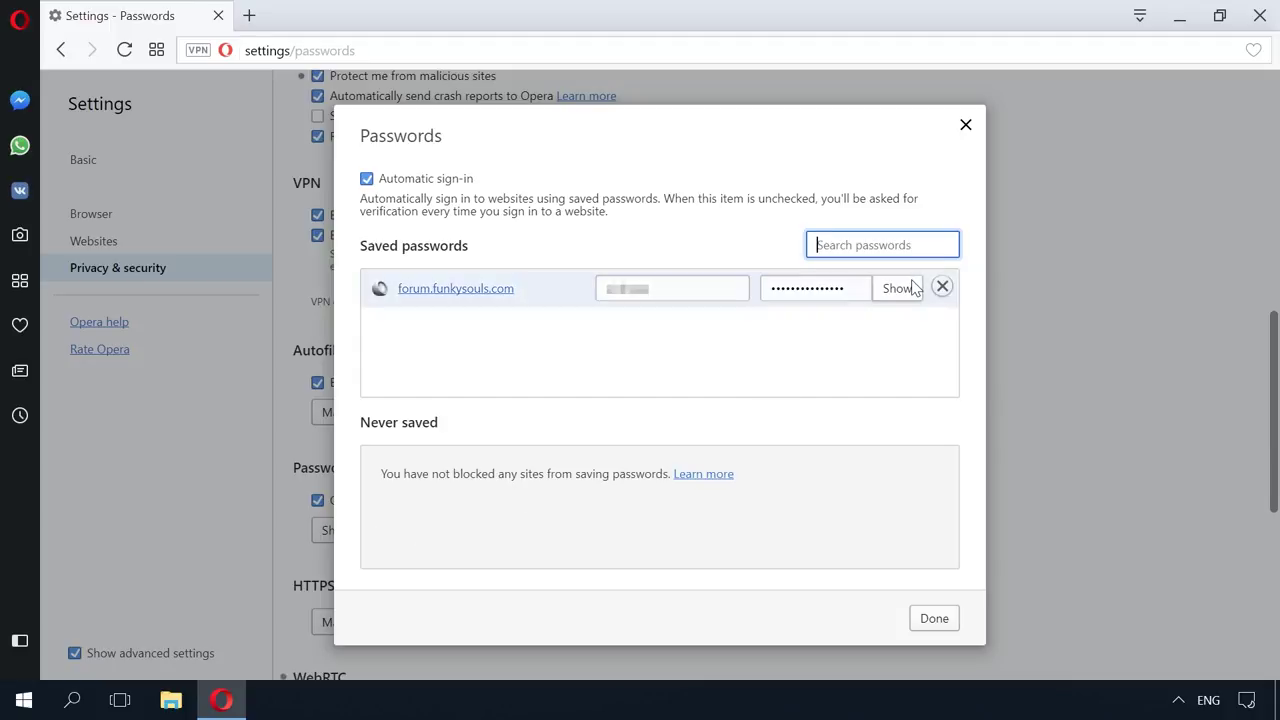
Reveal the saved forum.funkysouls.com password in Opera's list and hide it again.
click(897, 288)
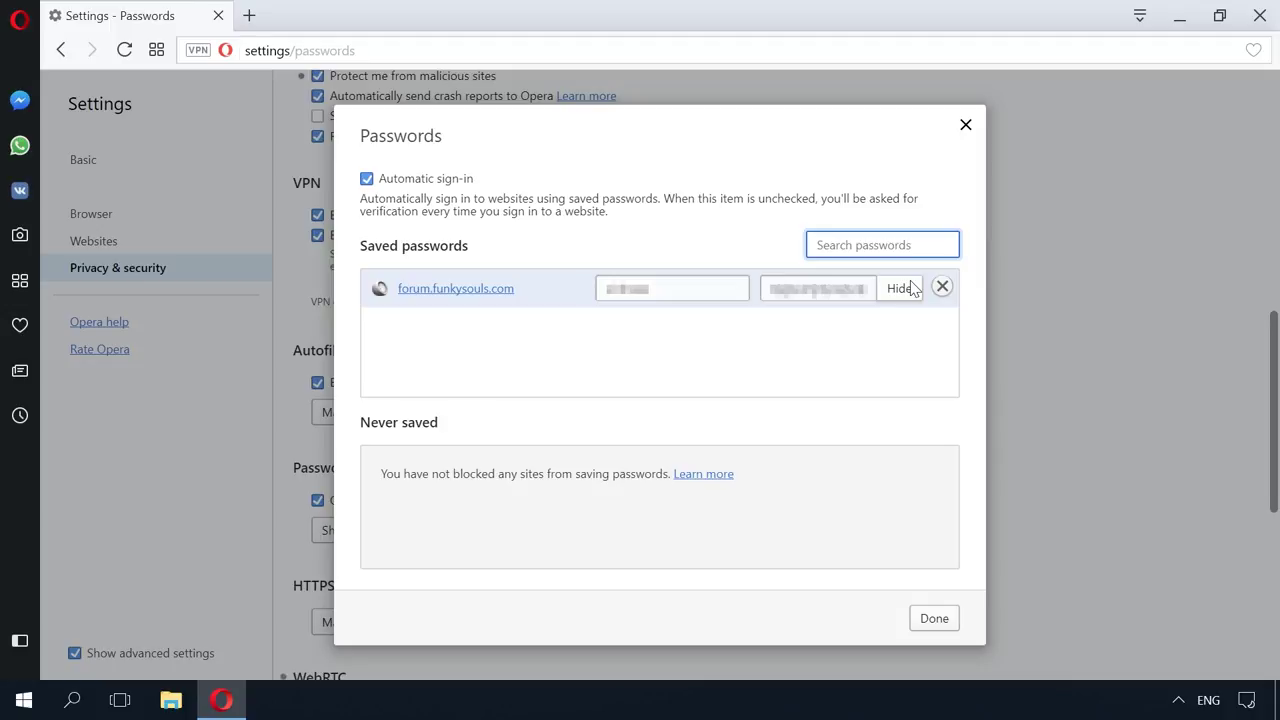
click(900, 288)
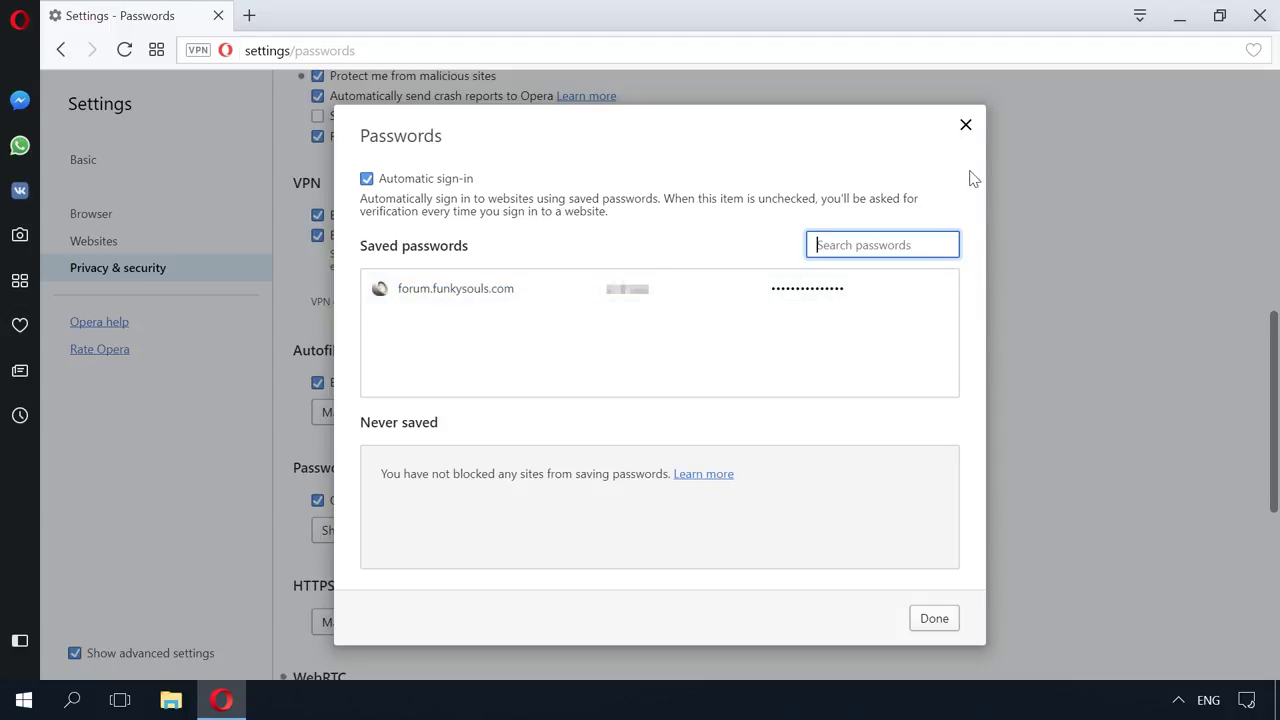
Close Opera's passwords dialog and toggle the offer to save passwords entered on the web off and on again.
click(965, 126)
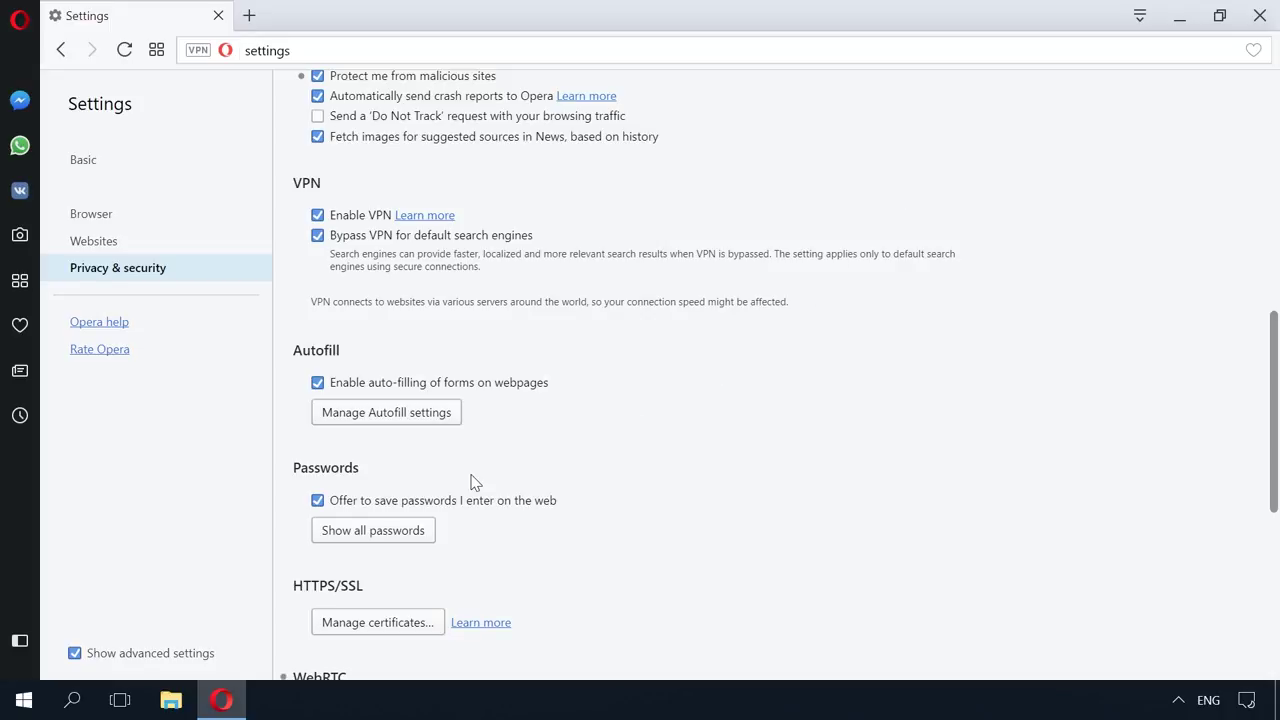
click(418, 508)
click(418, 506)
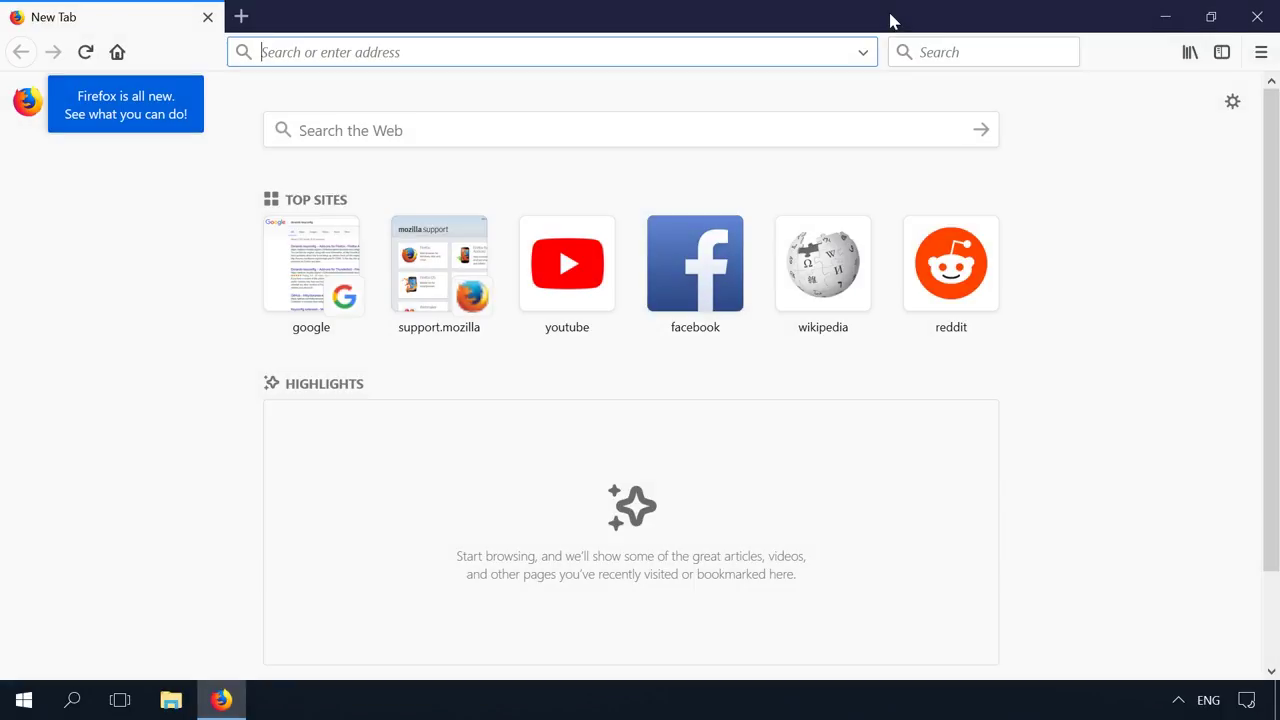
In Firefox, open the Saved Logins list from the Privacy & Security options.
click(1260, 52)
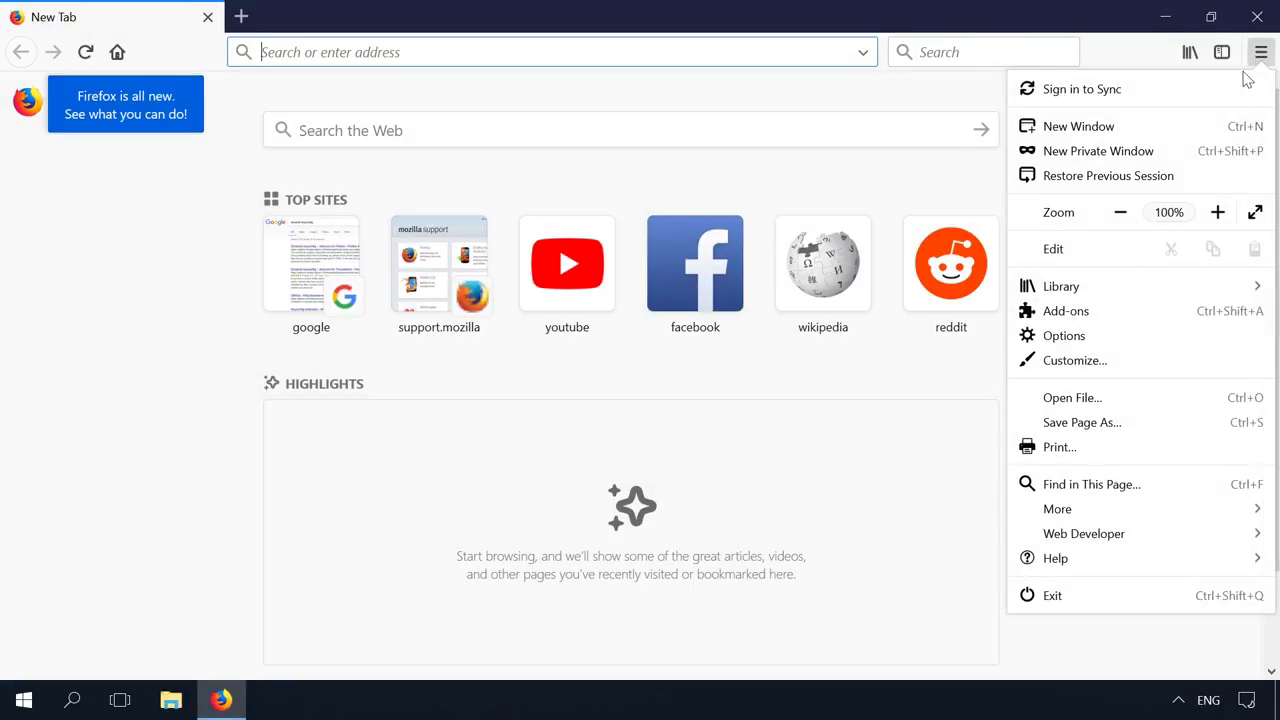
click(1066, 337)
click(167, 262)
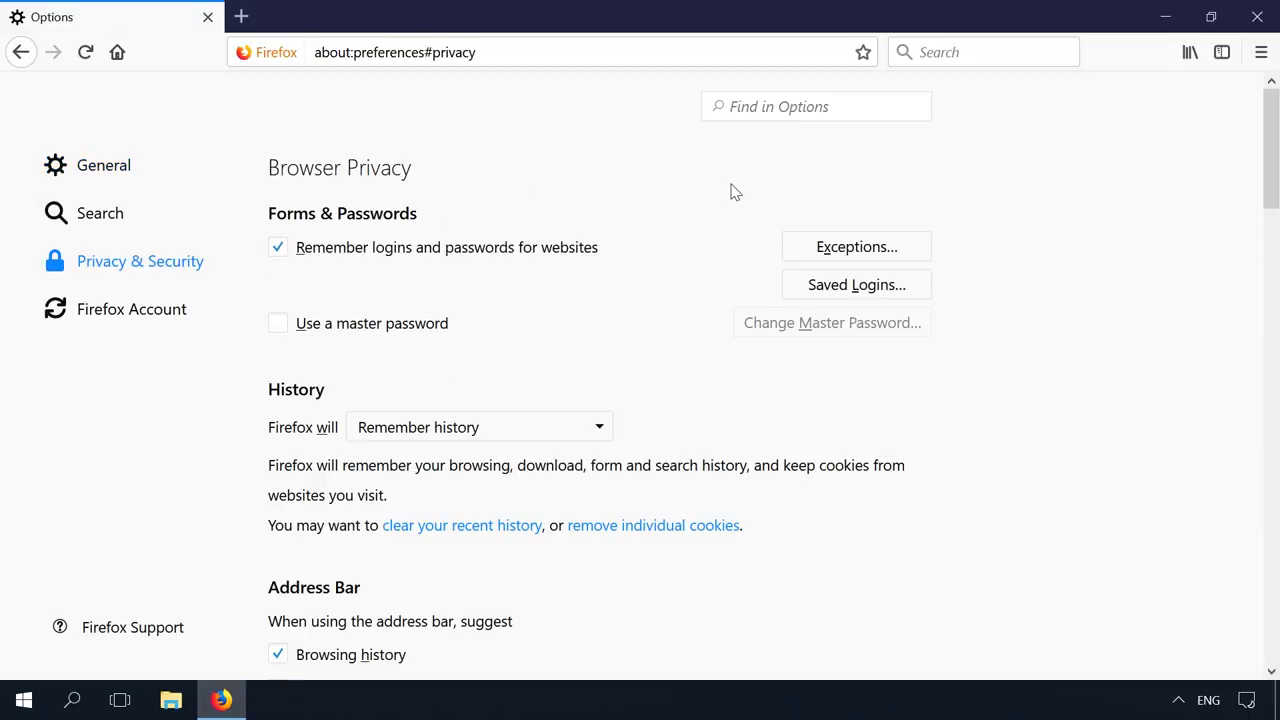
click(815, 286)
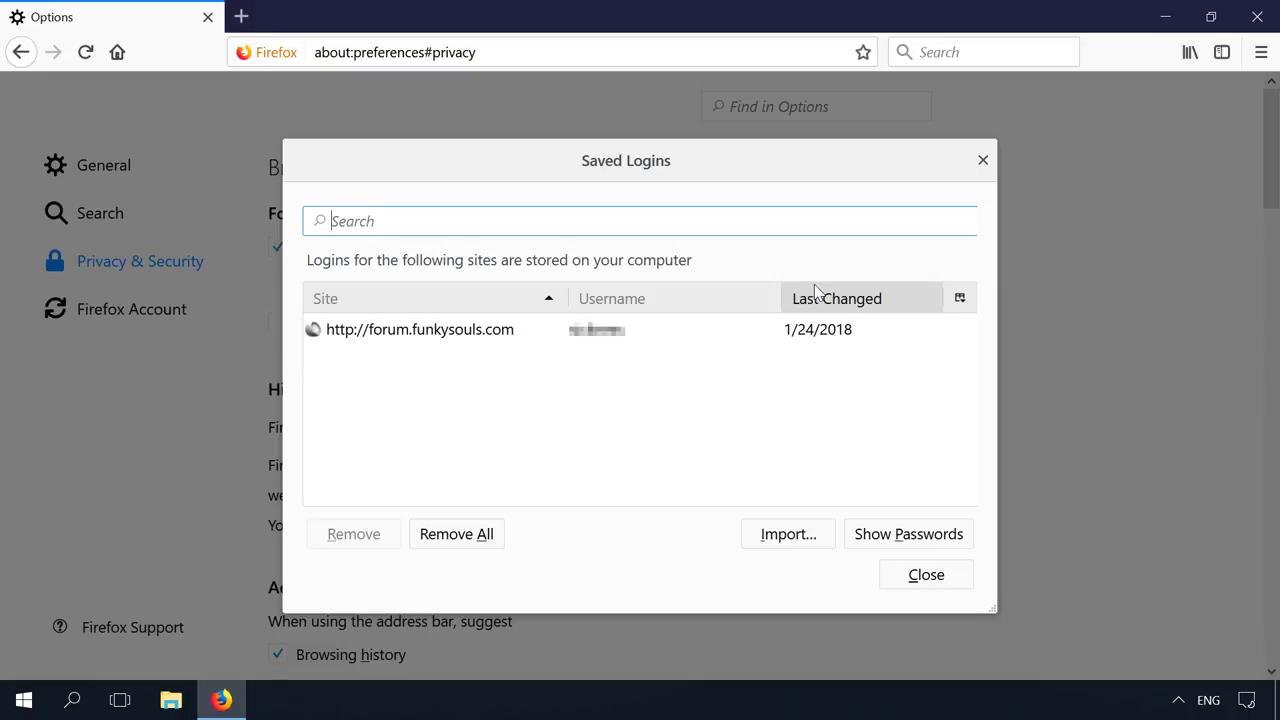
Show the saved passwords in the Saved Logins list, confirming the request, hide them again and close the list.
click(872, 542)
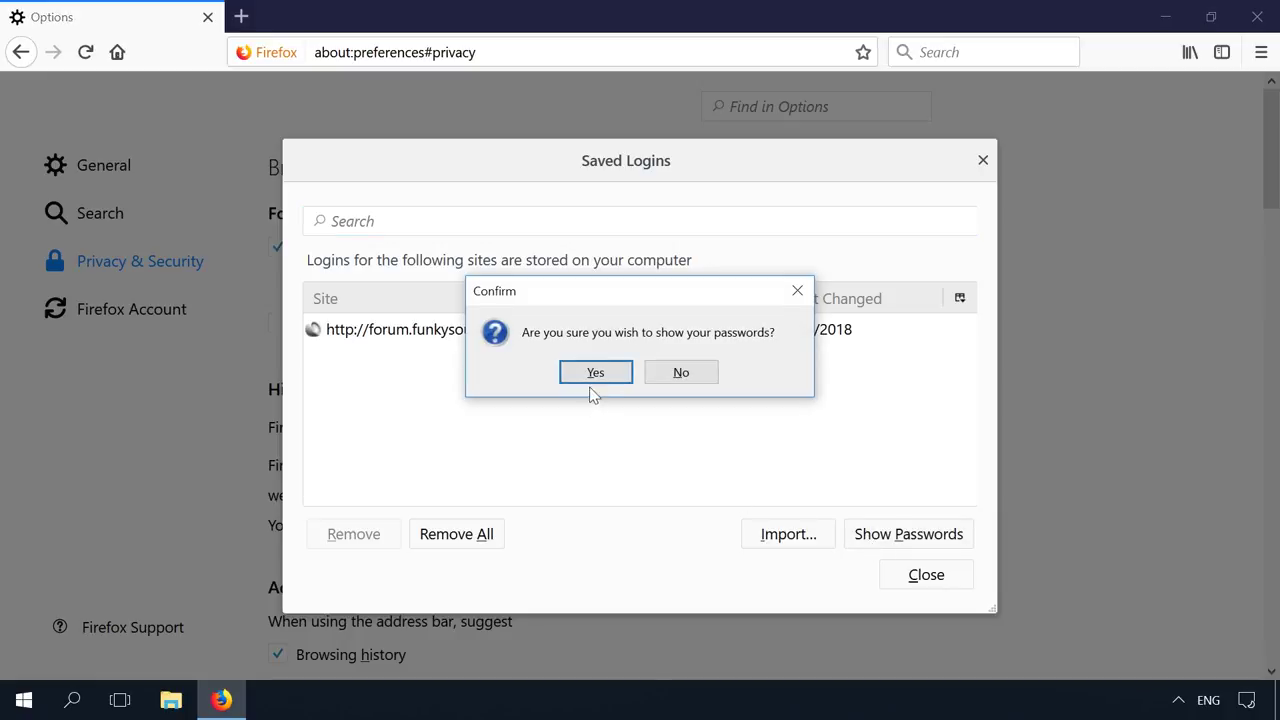
click(594, 375)
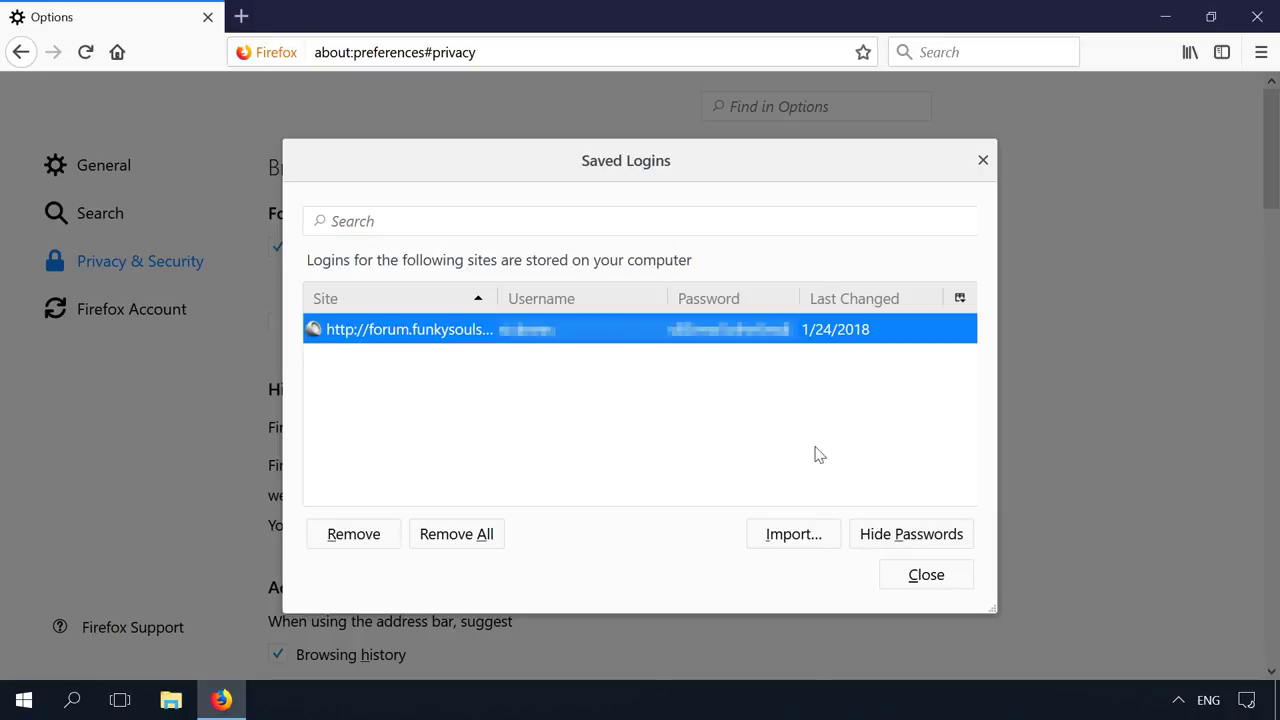
click(884, 537)
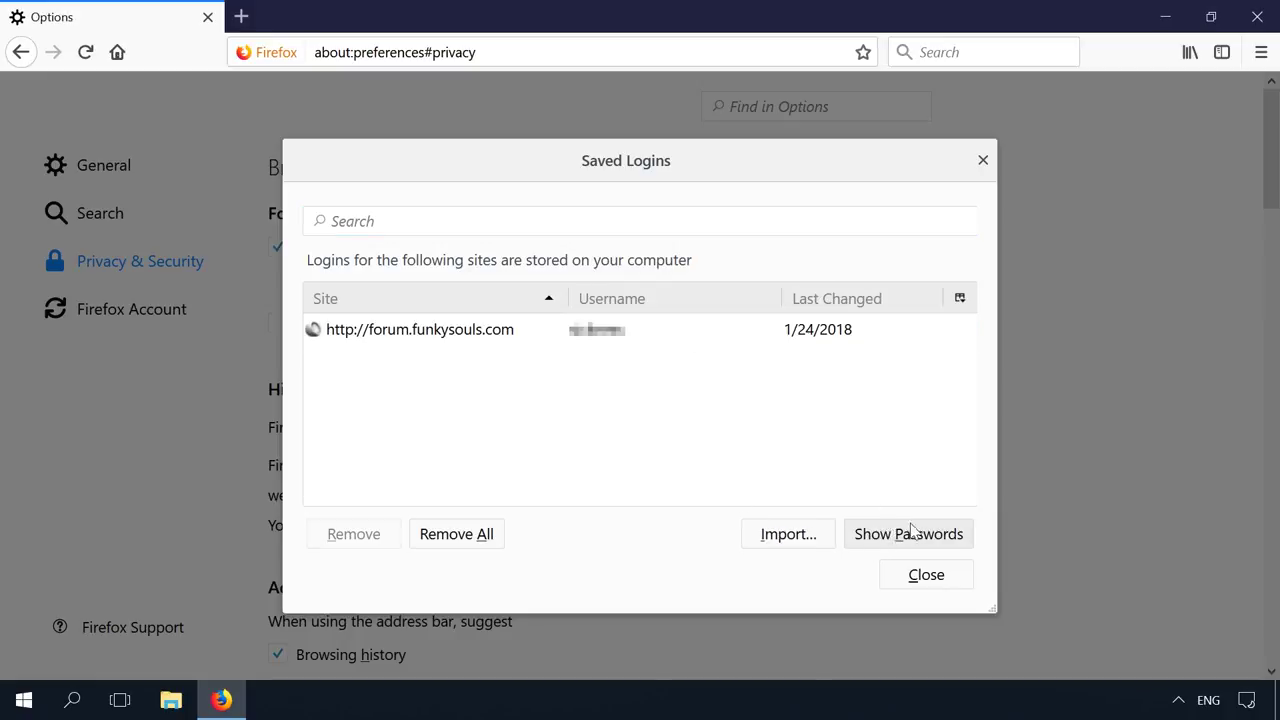
click(983, 162)
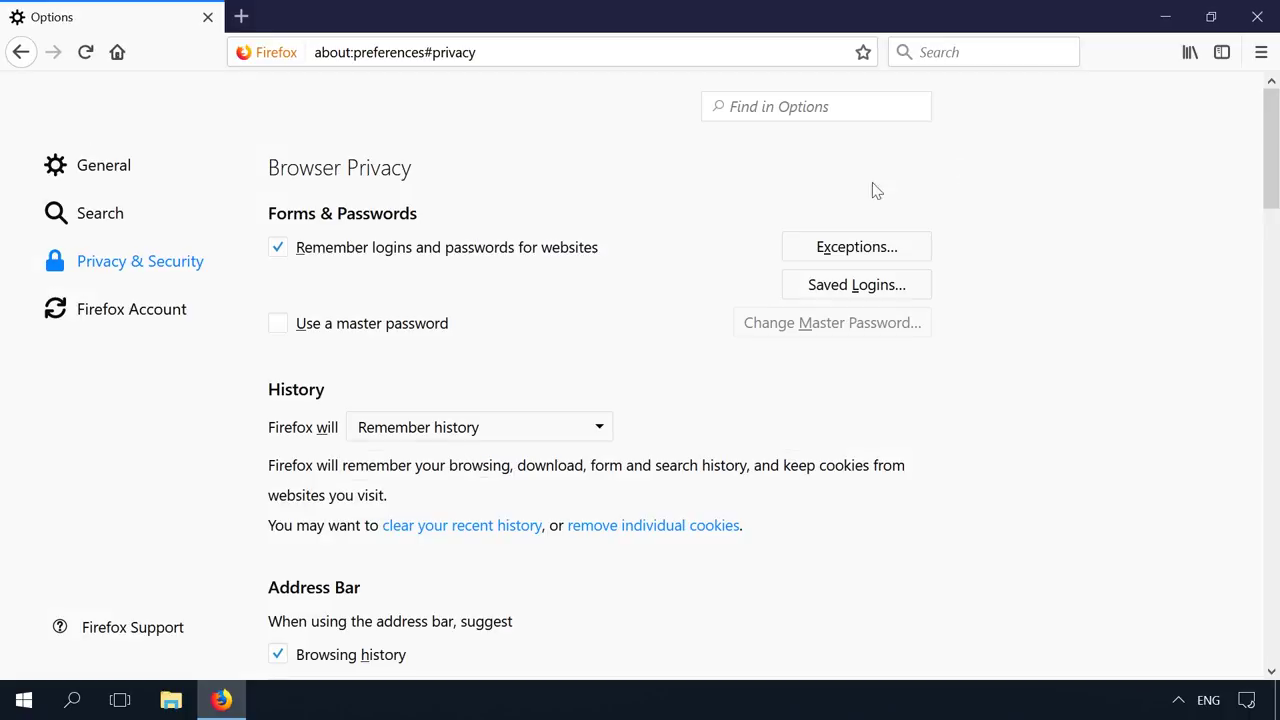
Enable the use of a master password under Forms & Passwords, entering and re-entering the new master password.
click(459, 249)
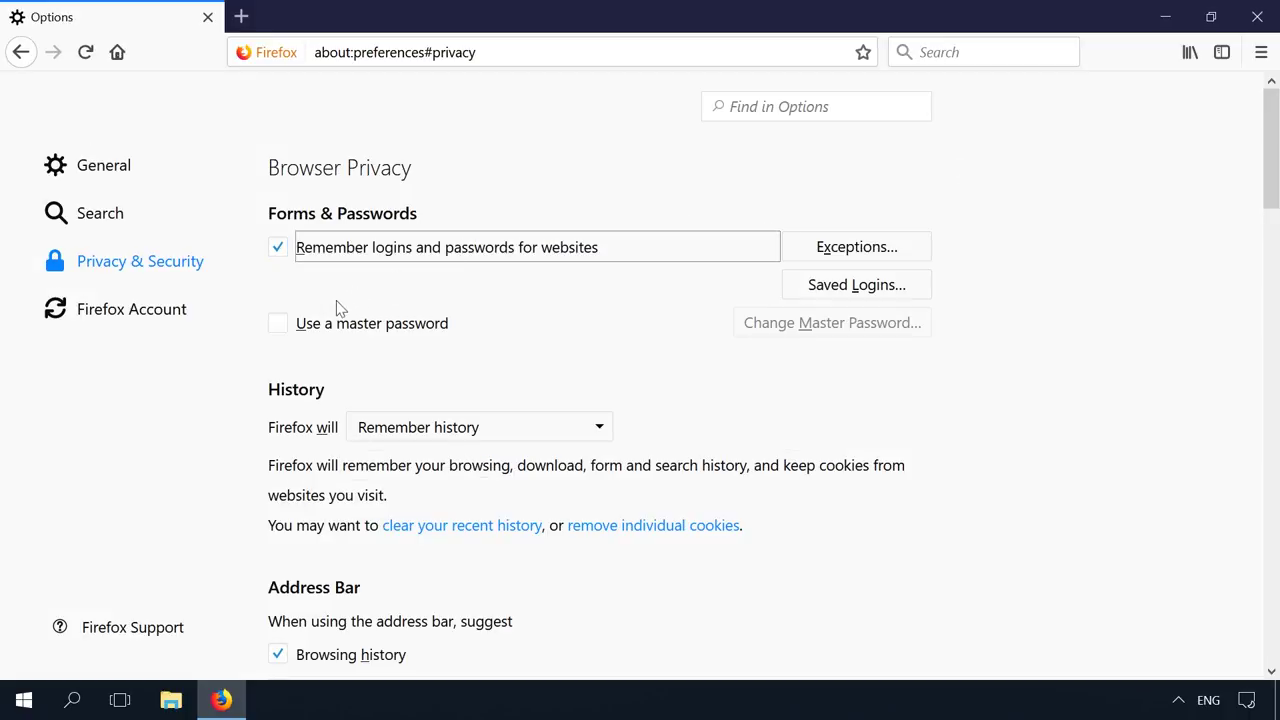
click(313, 327)
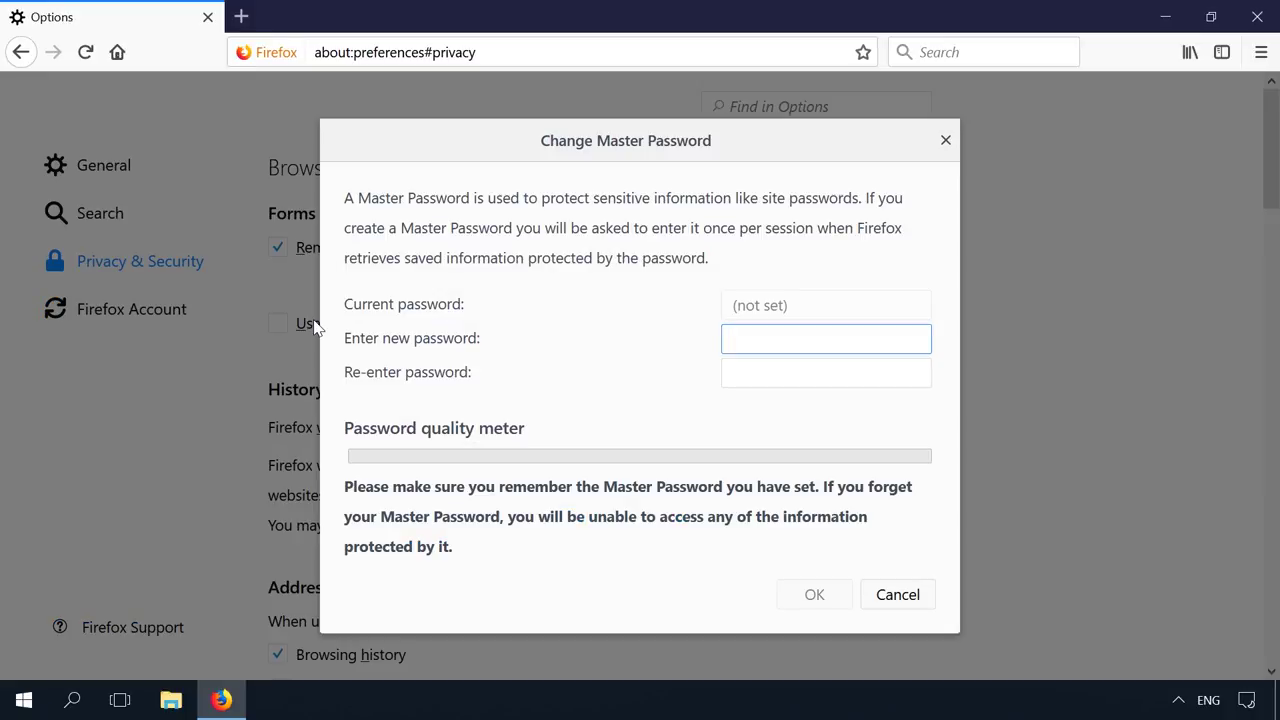
text(******)
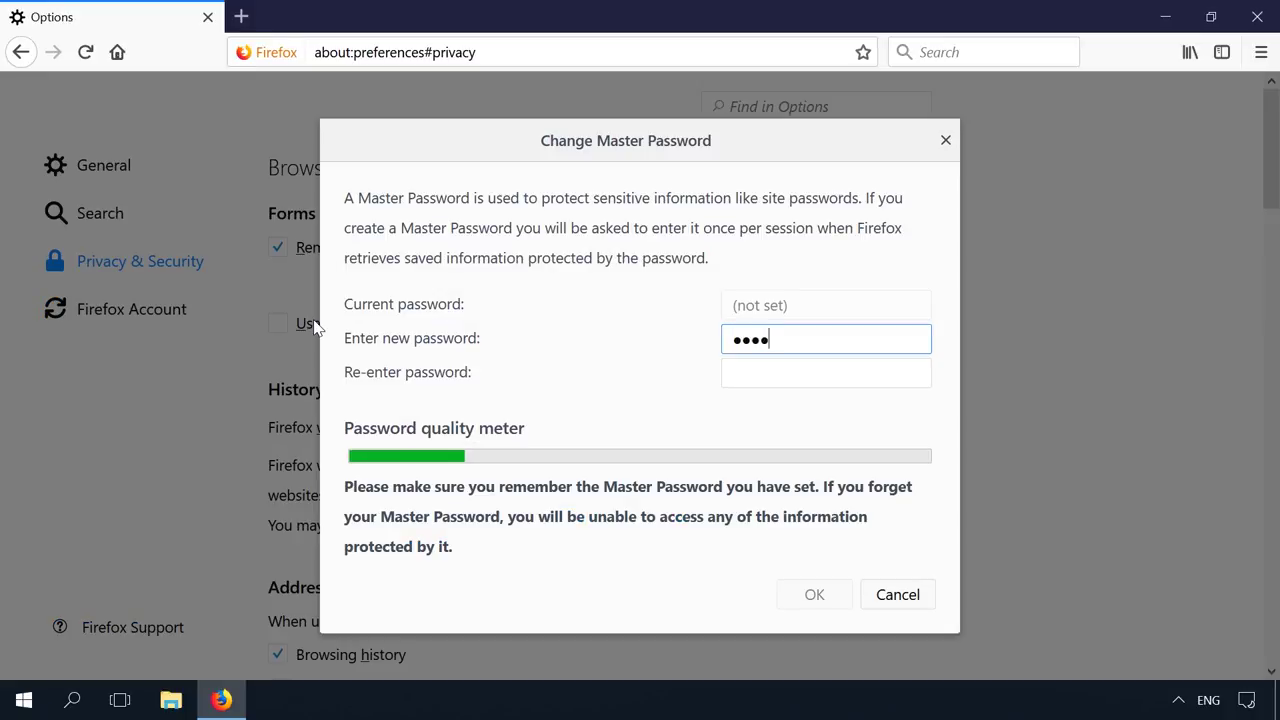
key(Tab)
text(******)
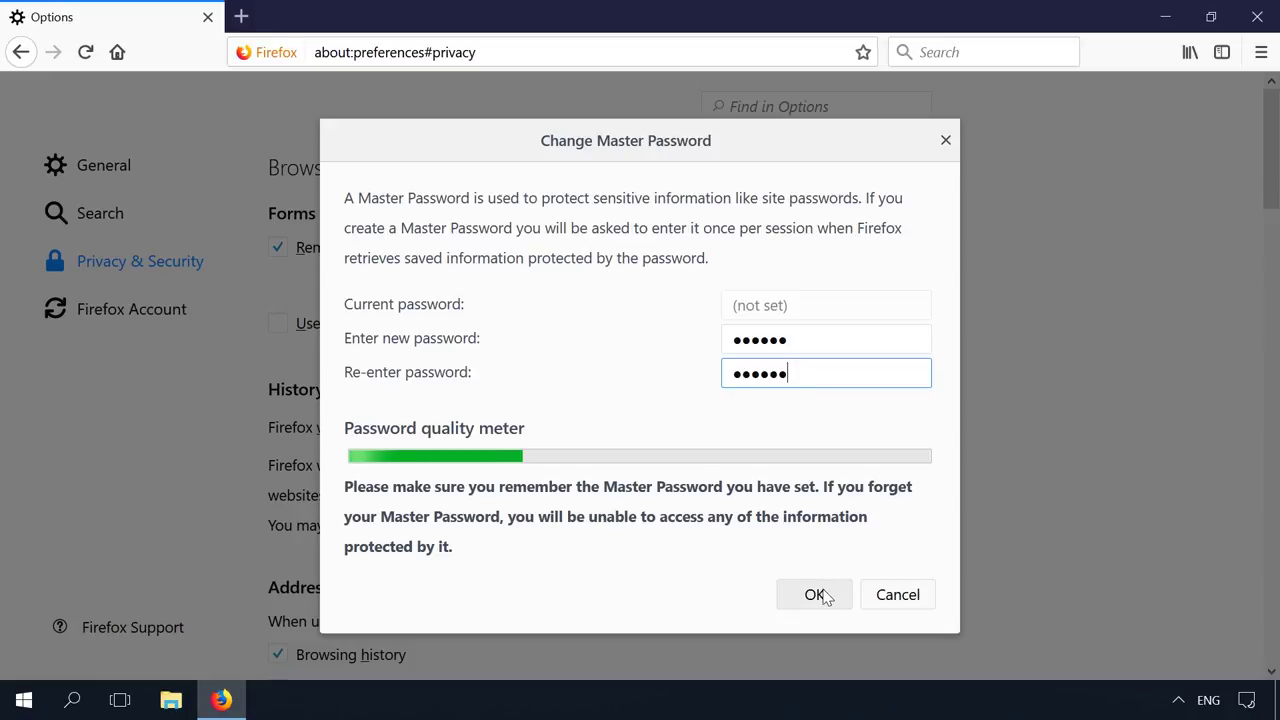
click(817, 595)
click(640, 373)
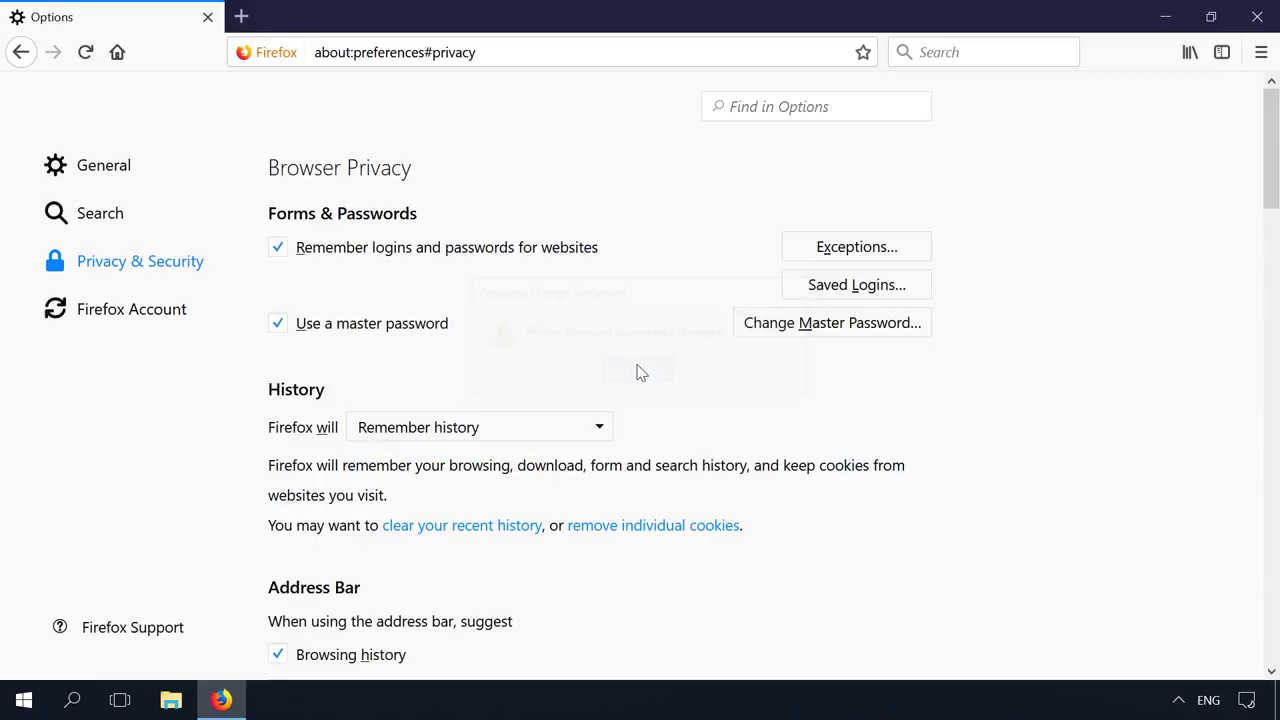
Reopen the Saved Logins list, show the passwords by entering the master password, hide them and close the list.
click(847, 285)
click(880, 537)
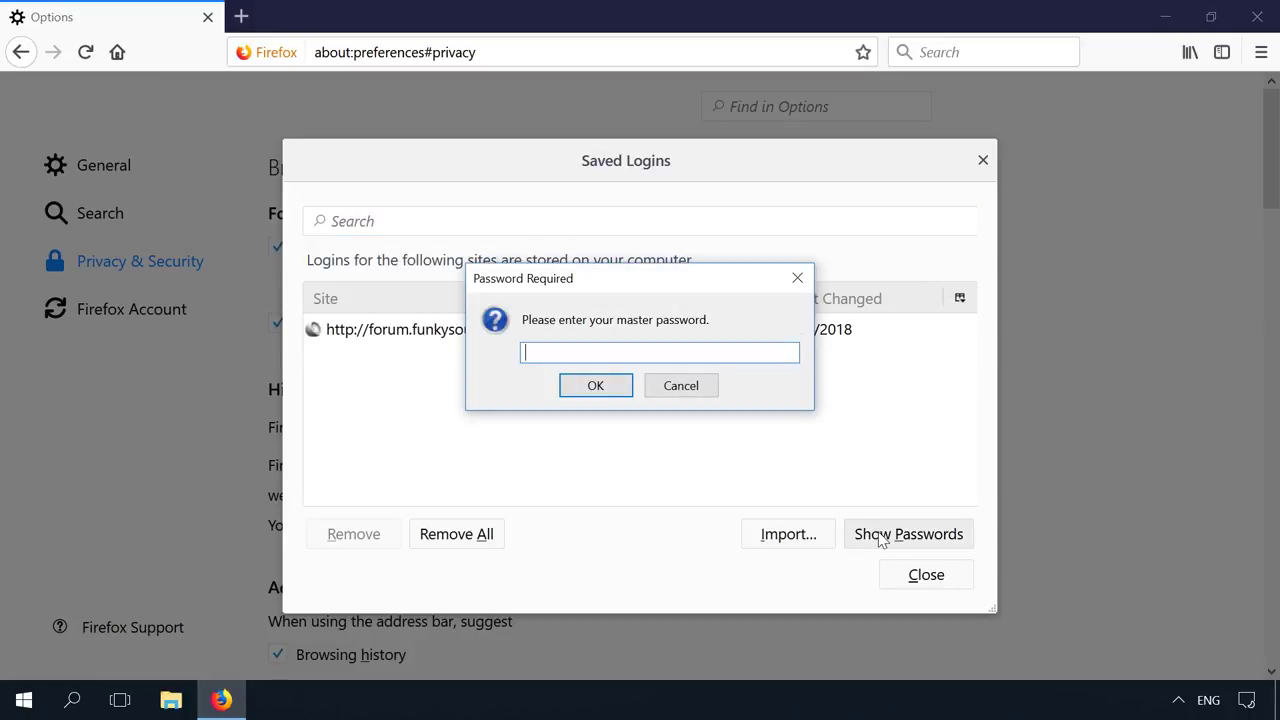
text(*****)
click(600, 390)
click(891, 532)
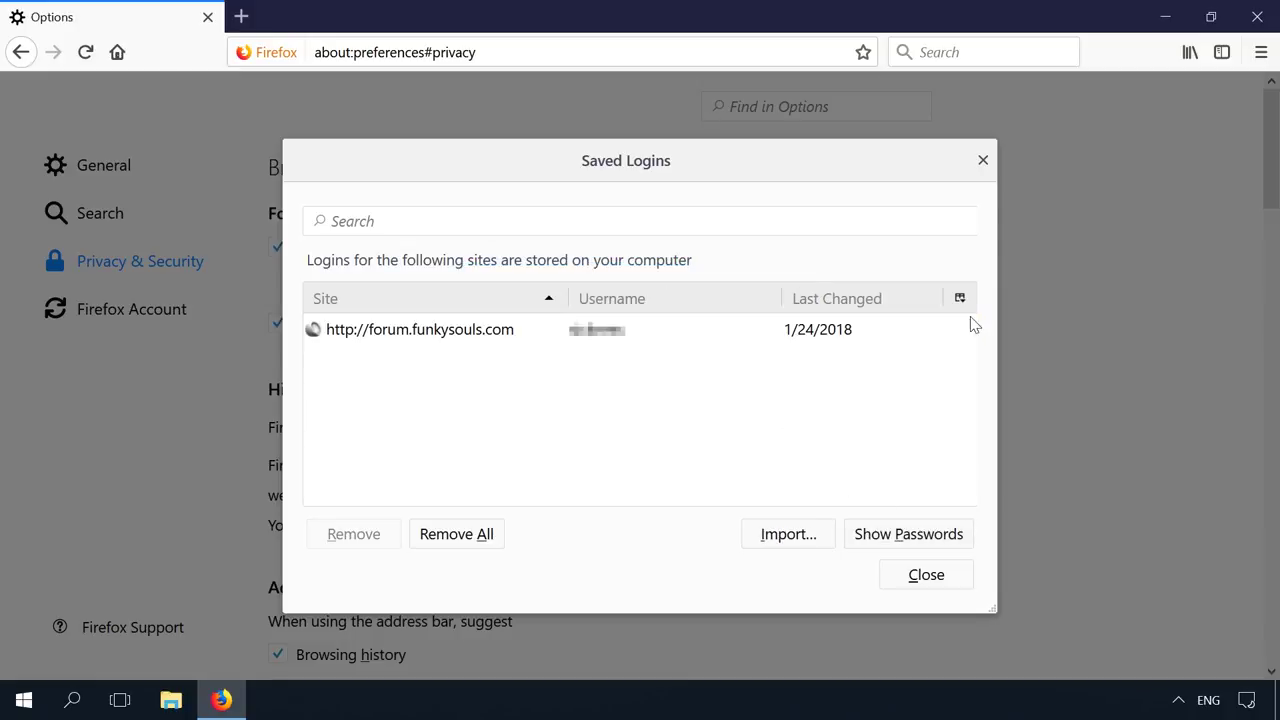
click(981, 159)
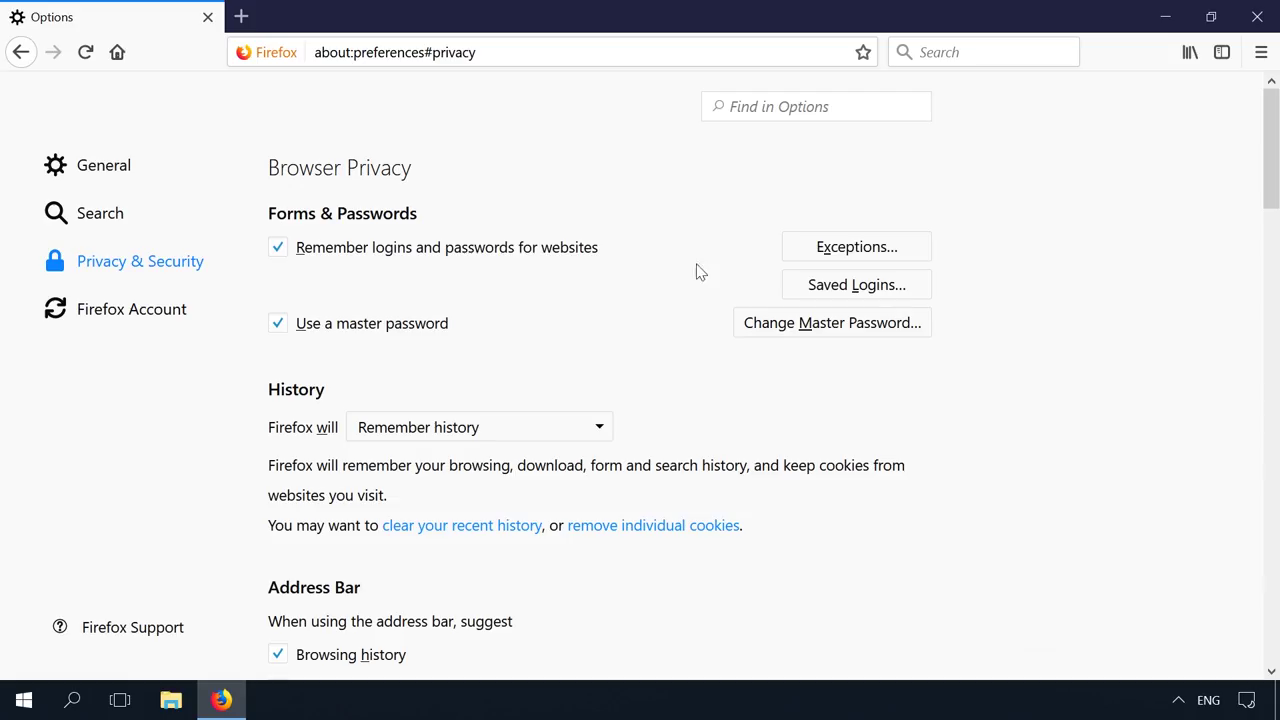
Turn off the use of a master password and remove it by entering the current master password.
click(365, 333)
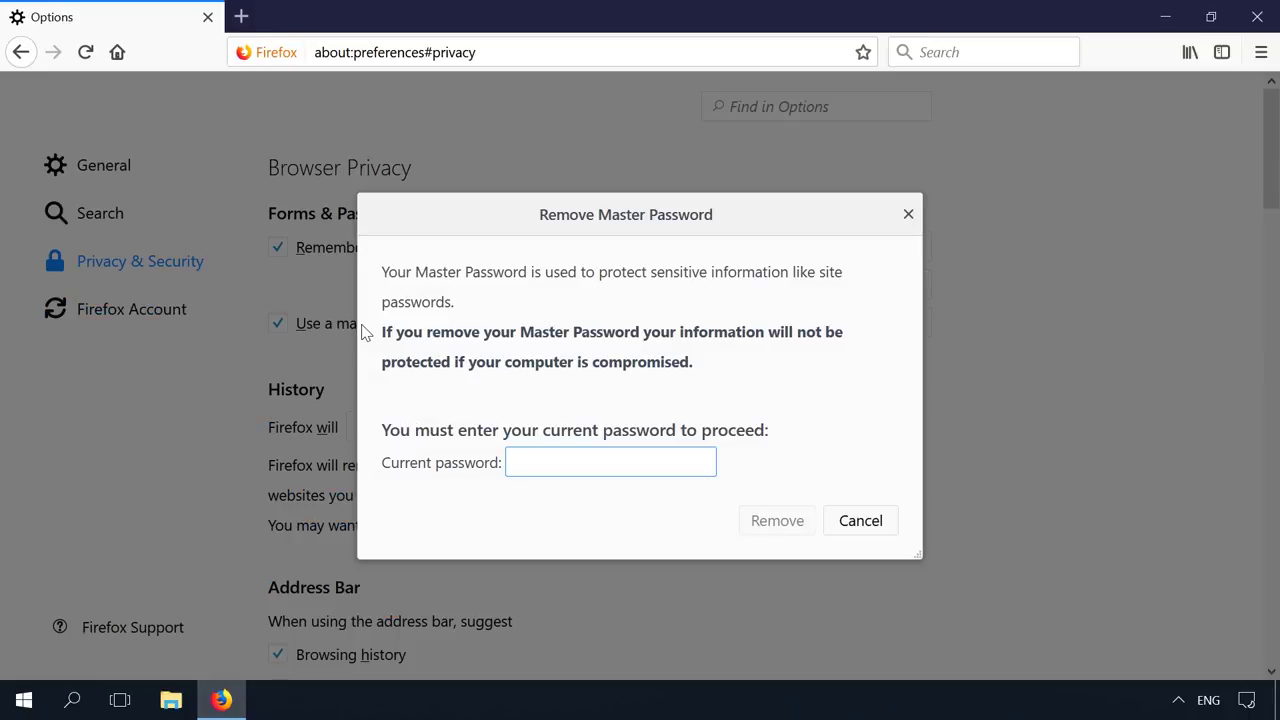
text(******)
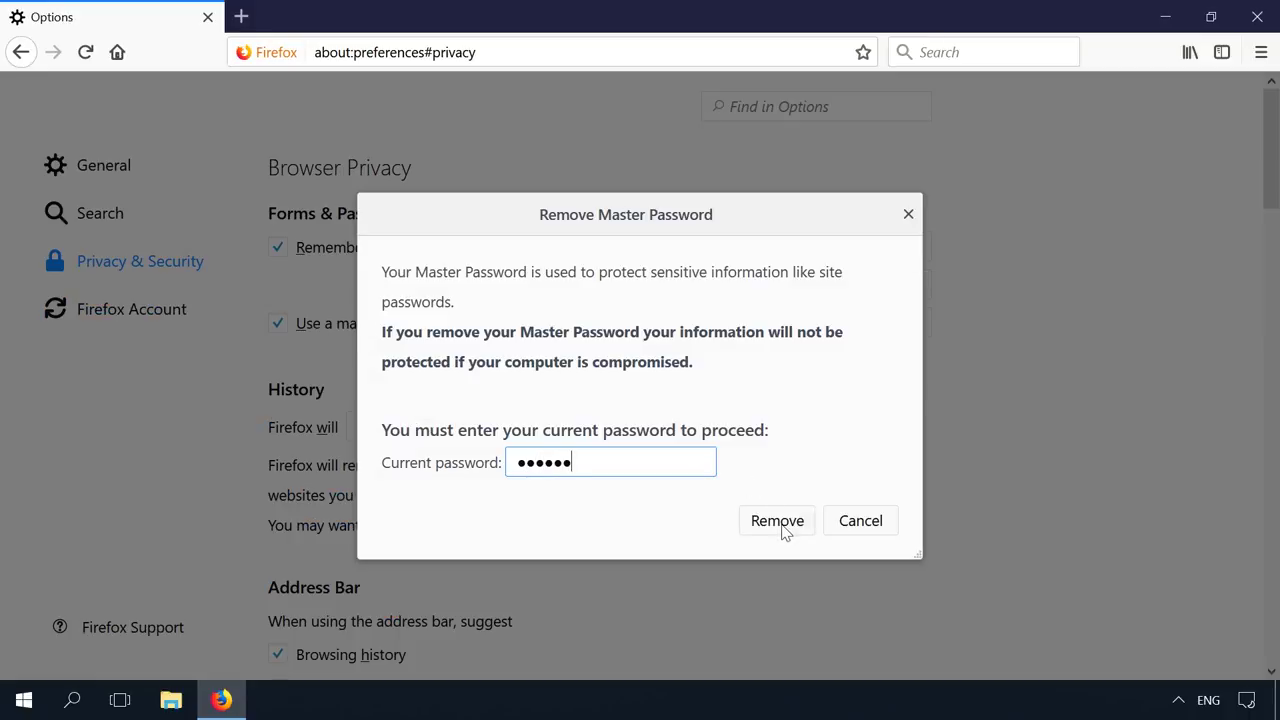
click(777, 523)
click(645, 374)
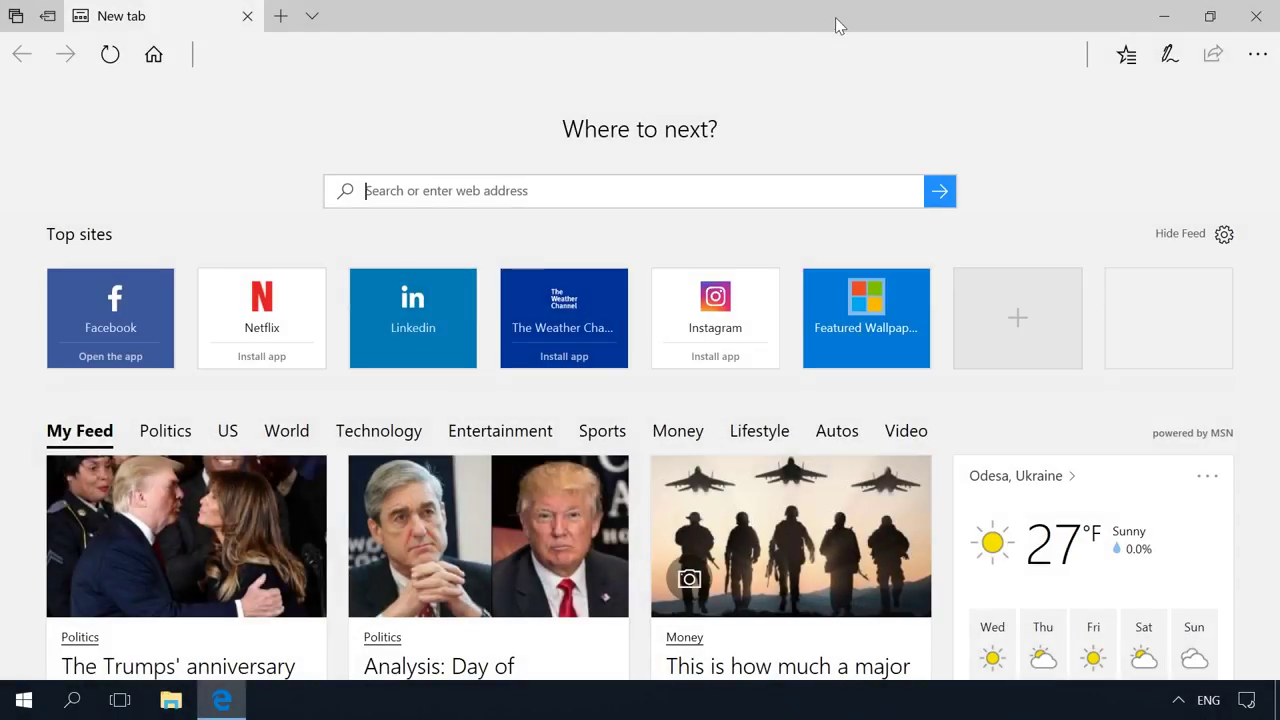
In Microsoft Edge, open Manage passwords from the advanced settings and open the saved twitter.com entry.
click(1258, 54)
click(997, 660)
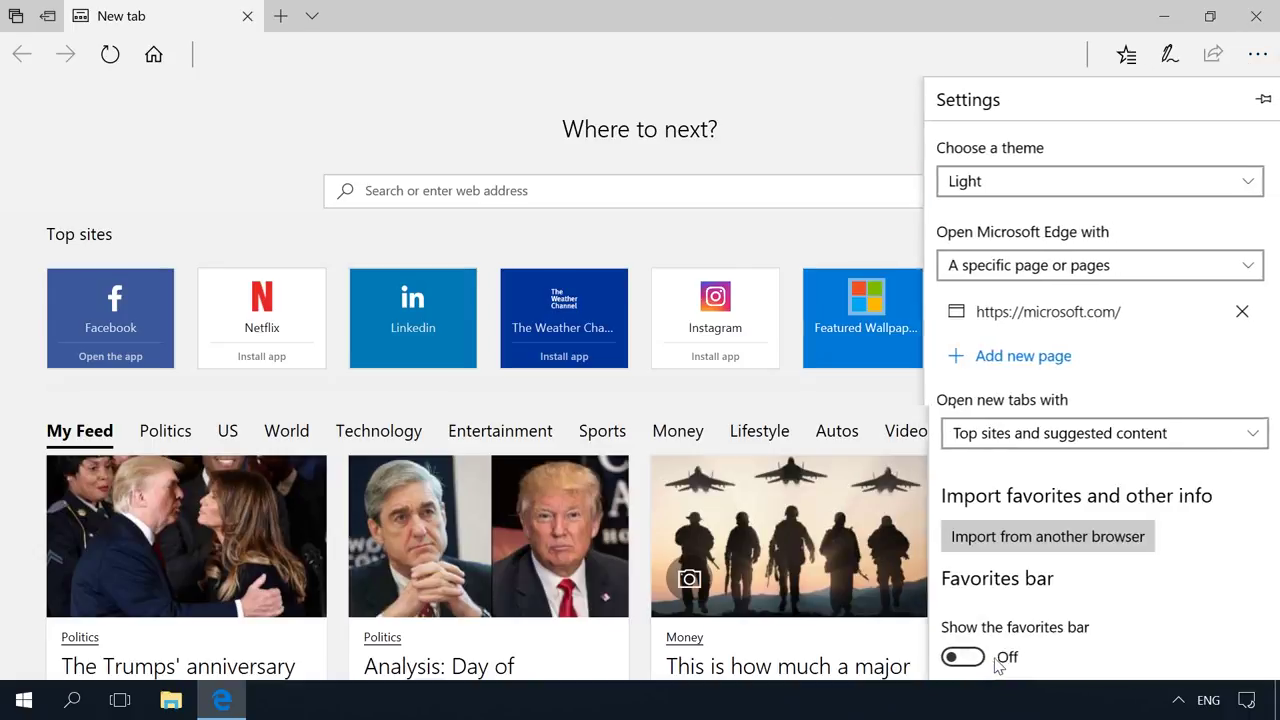
scroll(1216, 489, down, 1)
scroll(1216, 489, down, 5)
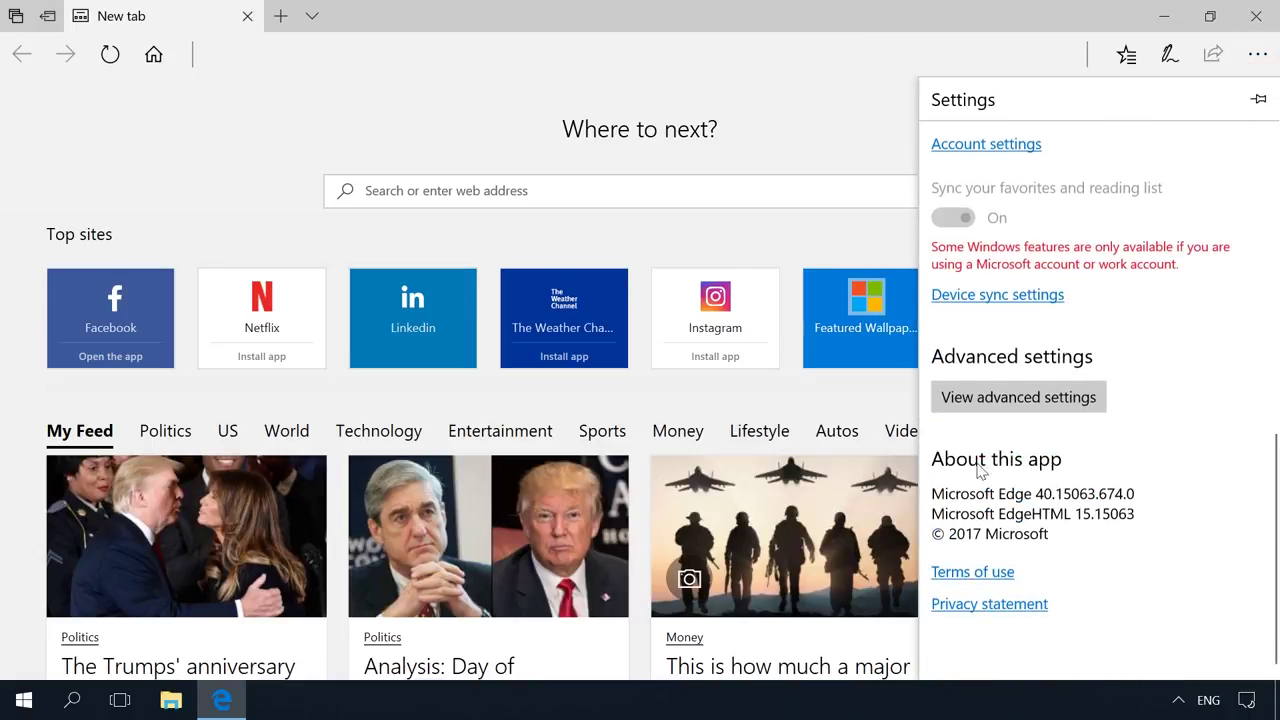
click(984, 408)
scroll(1045, 392, down, 8)
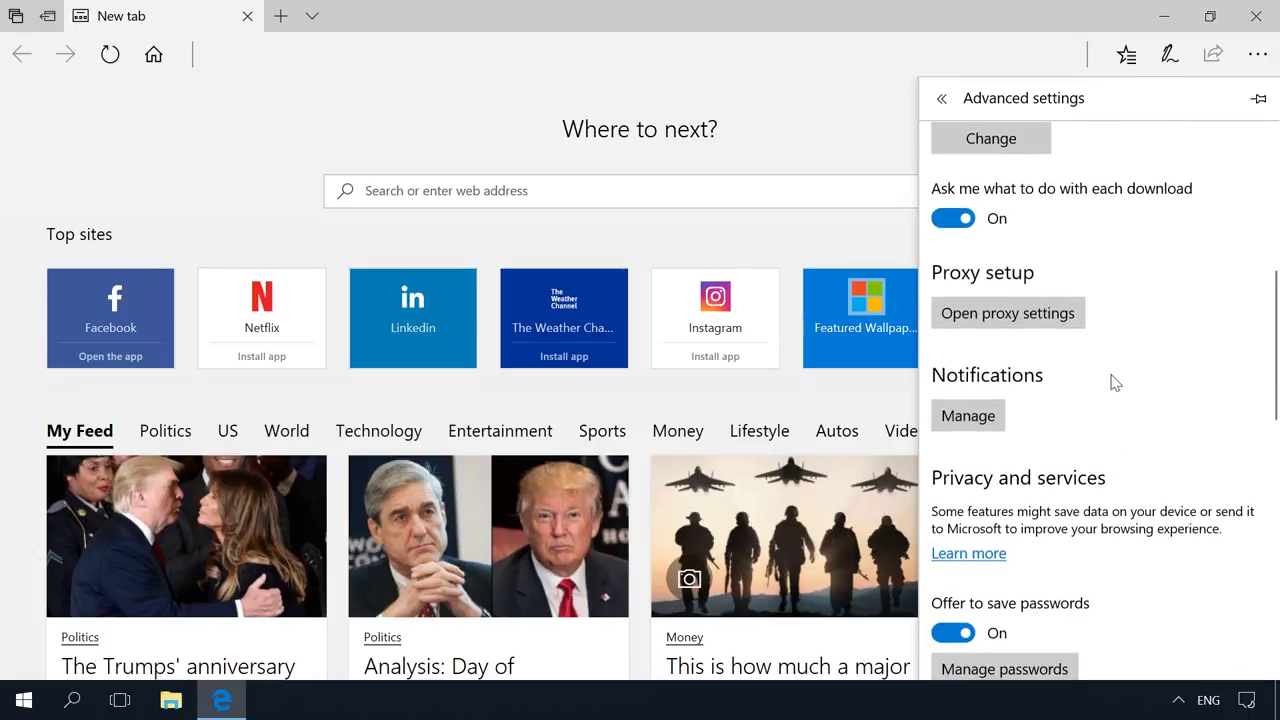
click(1048, 434)
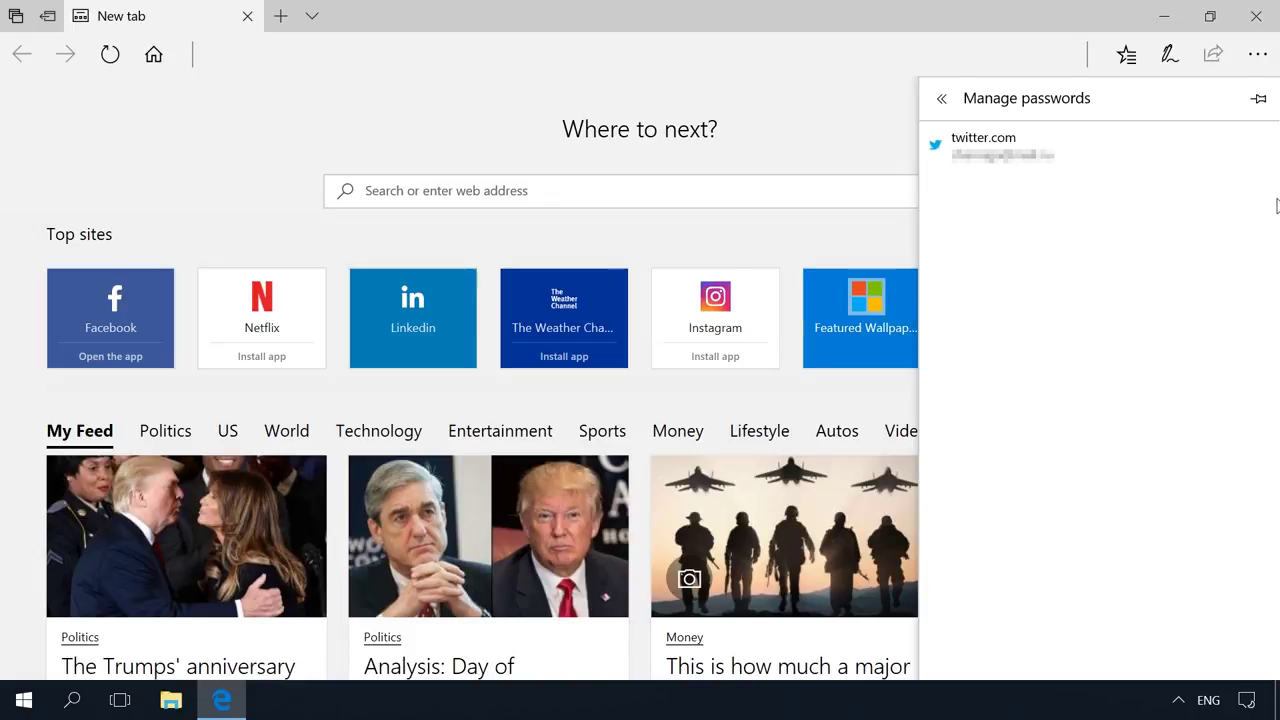
mouse_move(1214, 148)
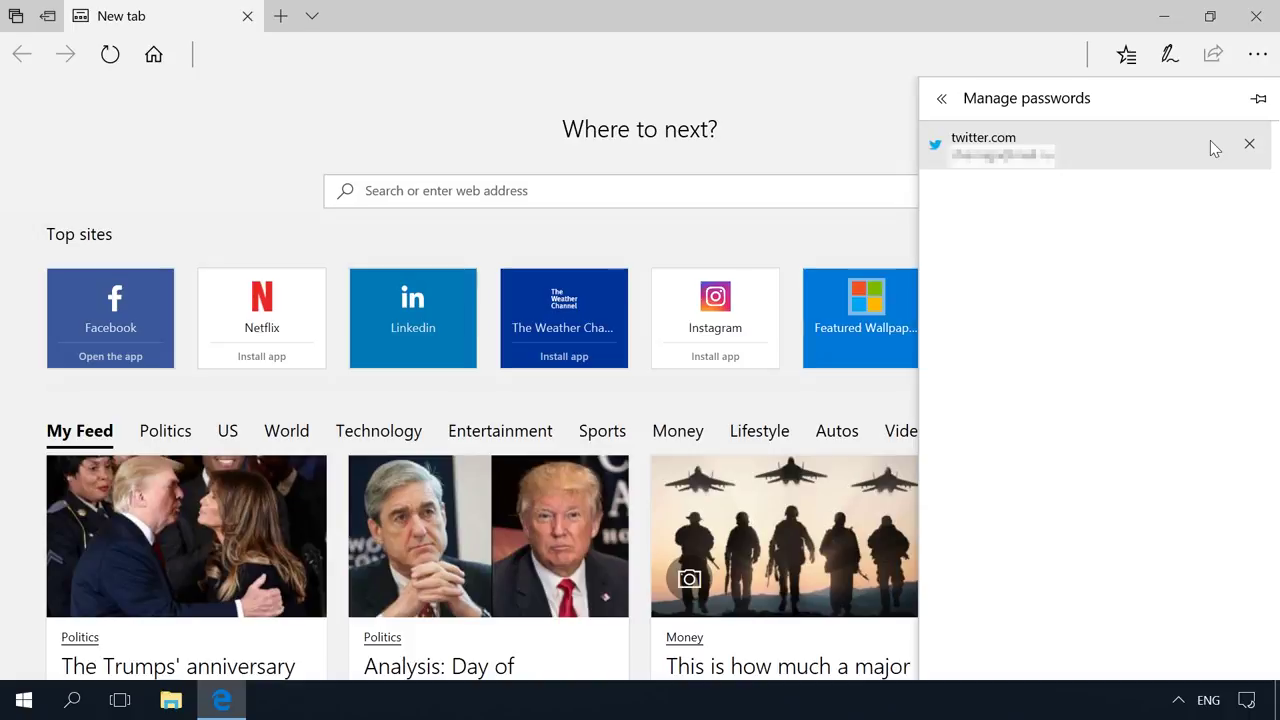
click(1214, 148)
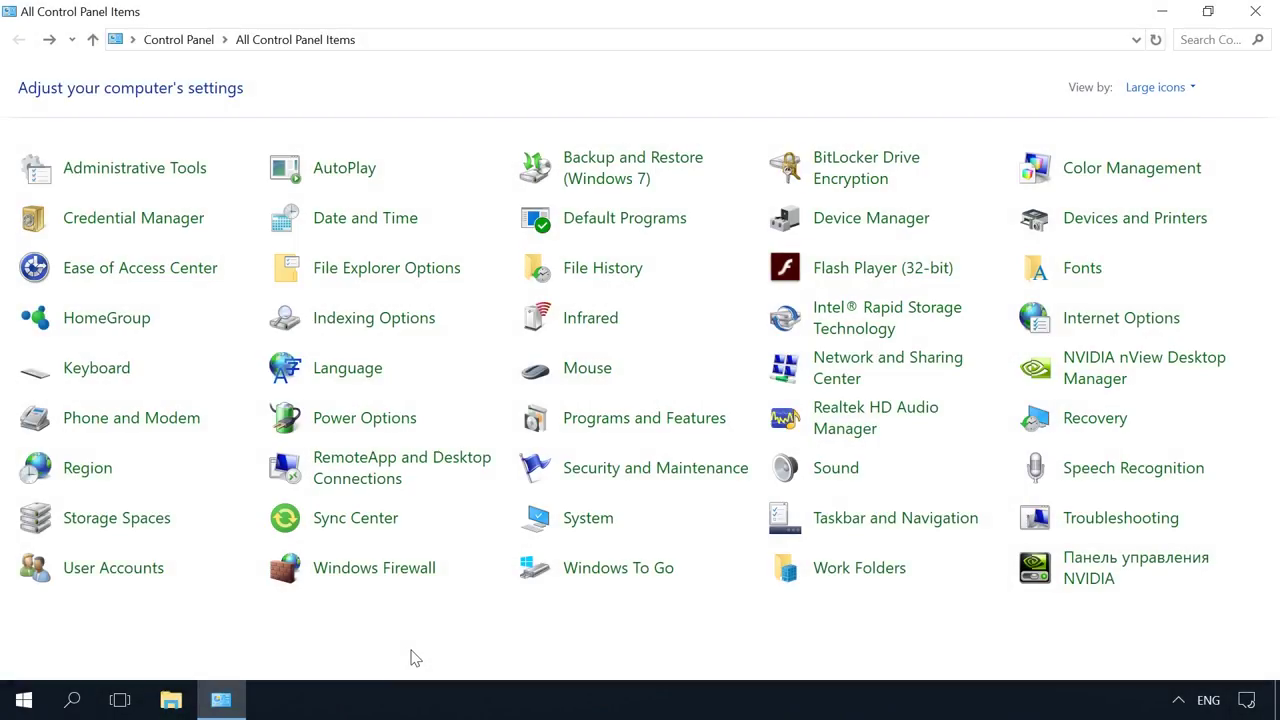
In Control Panel's Credential Manager, expand the twitter.com web credential and show its password, verifying with the Windows account password.
click(128, 219)
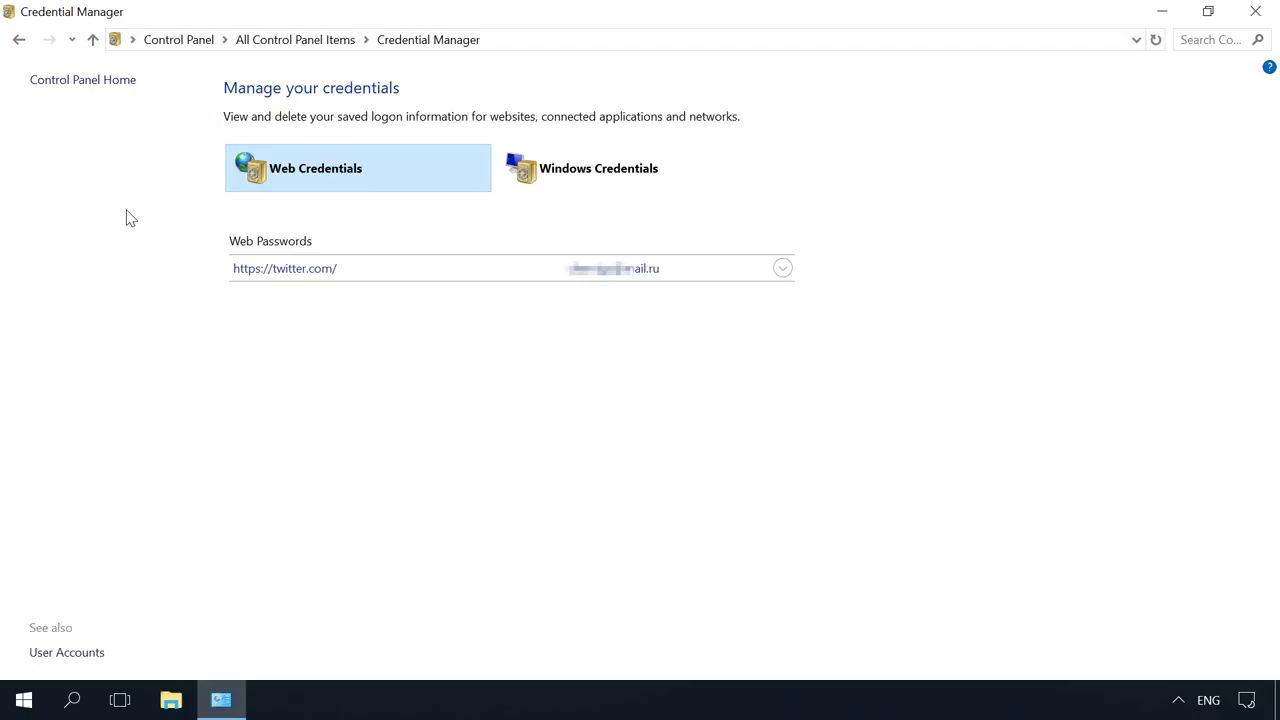
click(783, 268)
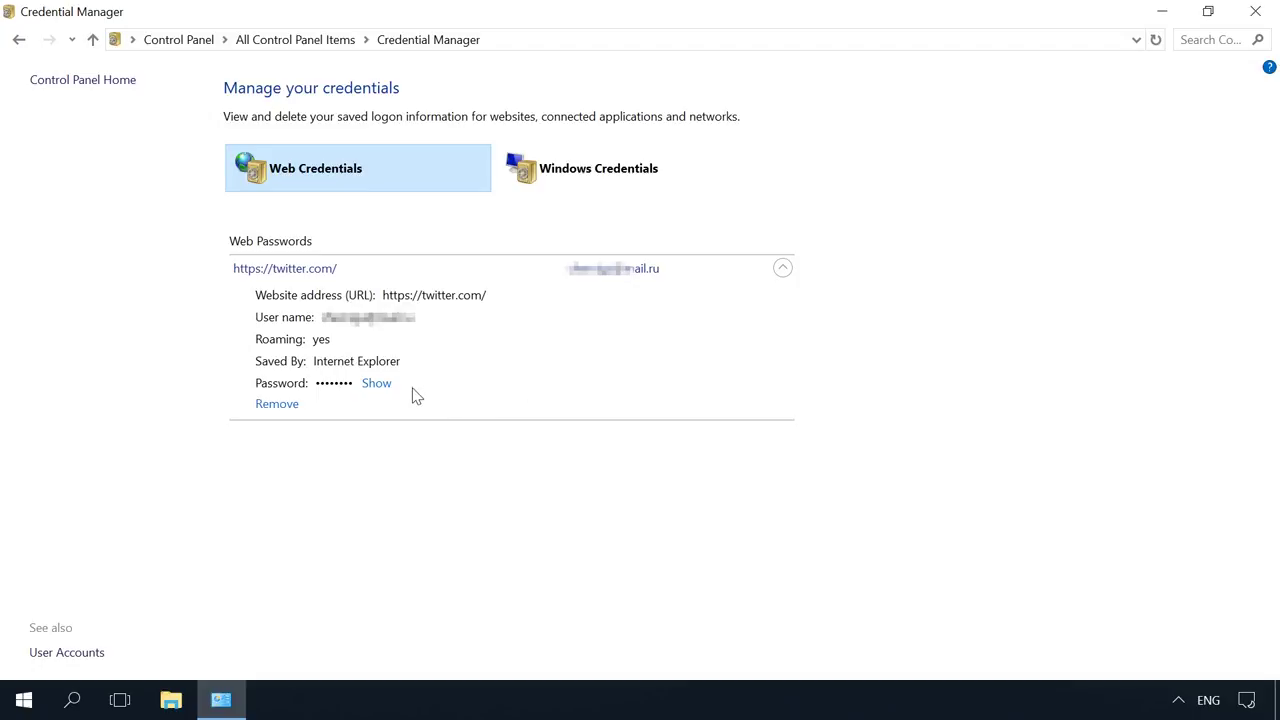
click(381, 389)
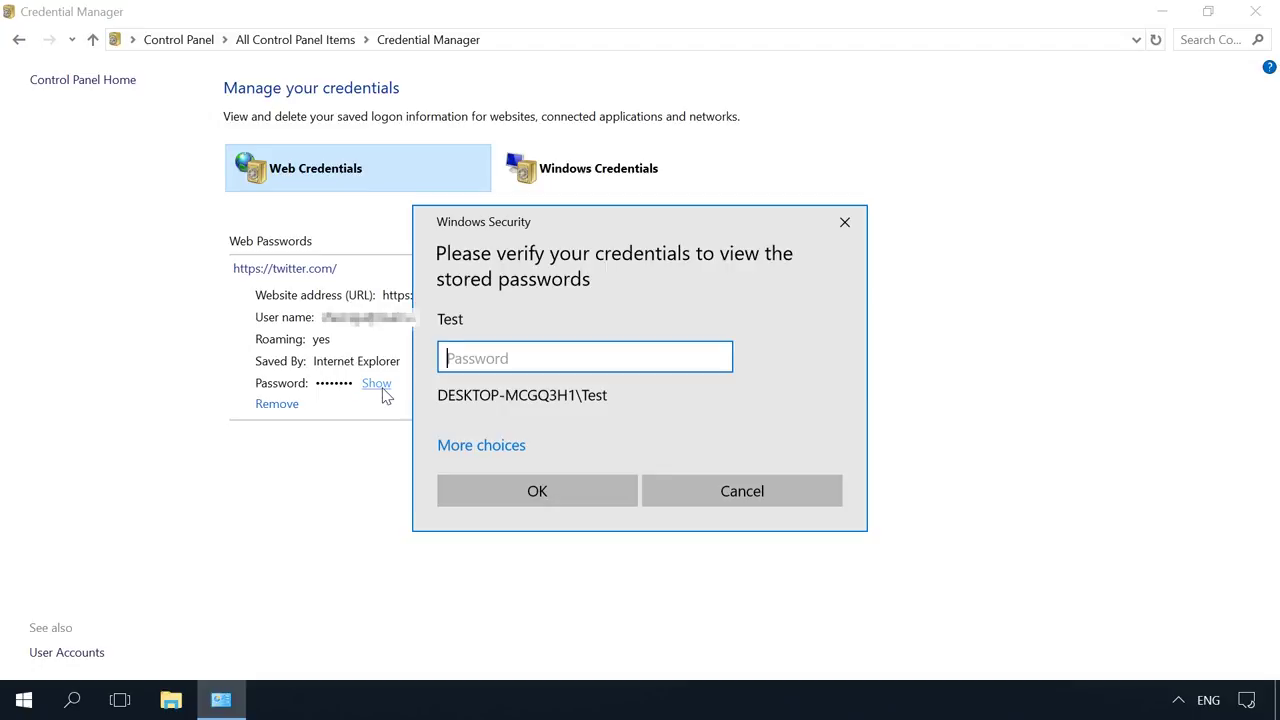
text(*****)
key(Return)
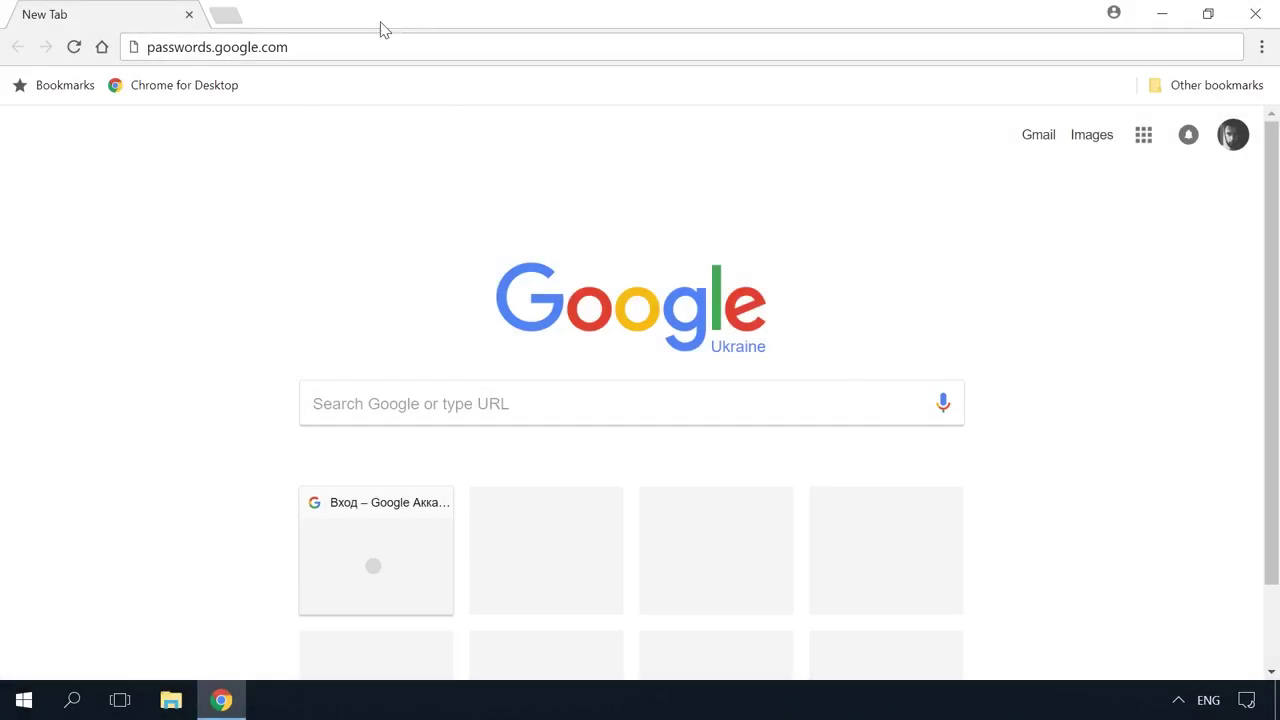
In Chrome, sign in to passwords.google.com with the Google account password, and reveal and hide the saved 123rf.com password.
click(309, 44)
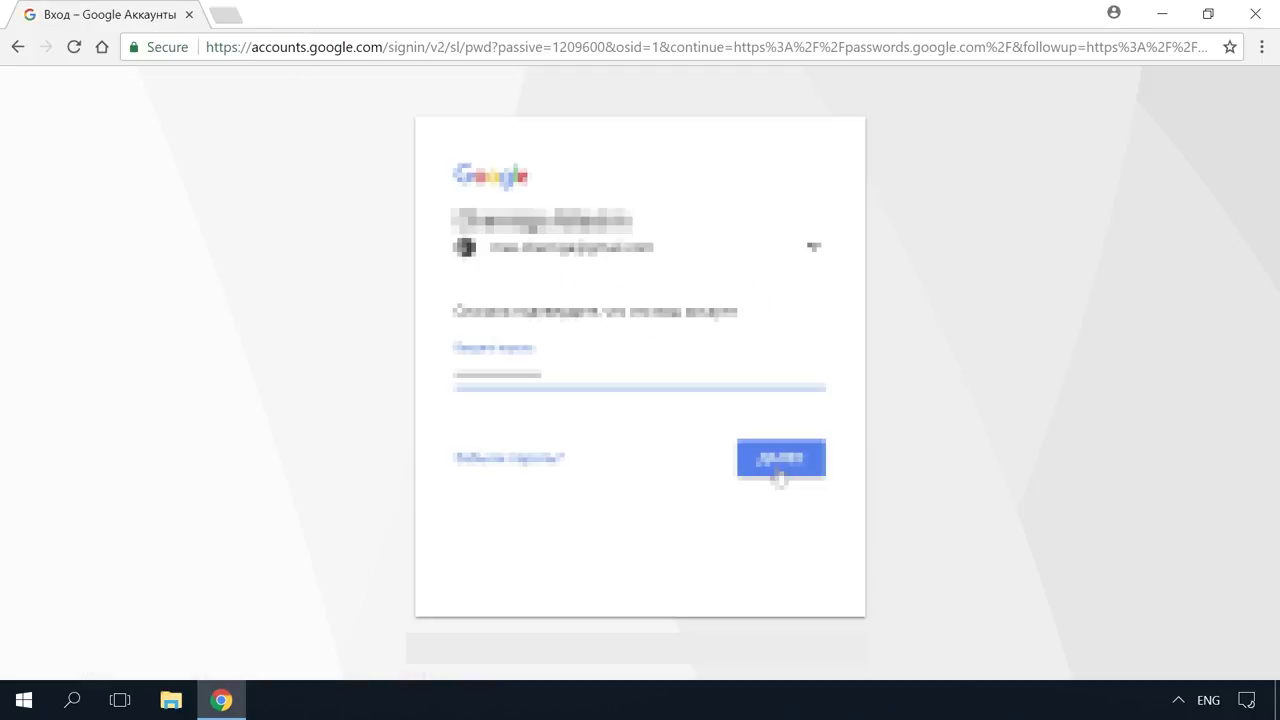
click(779, 459)
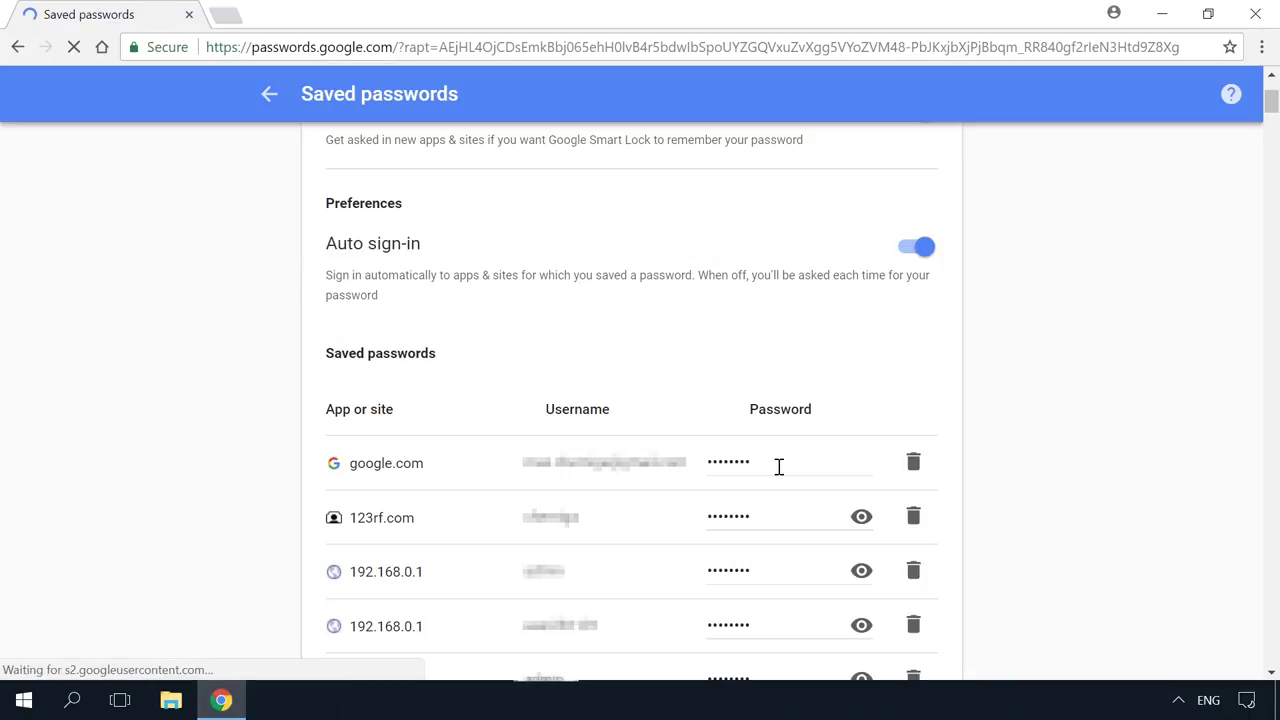
click(862, 518)
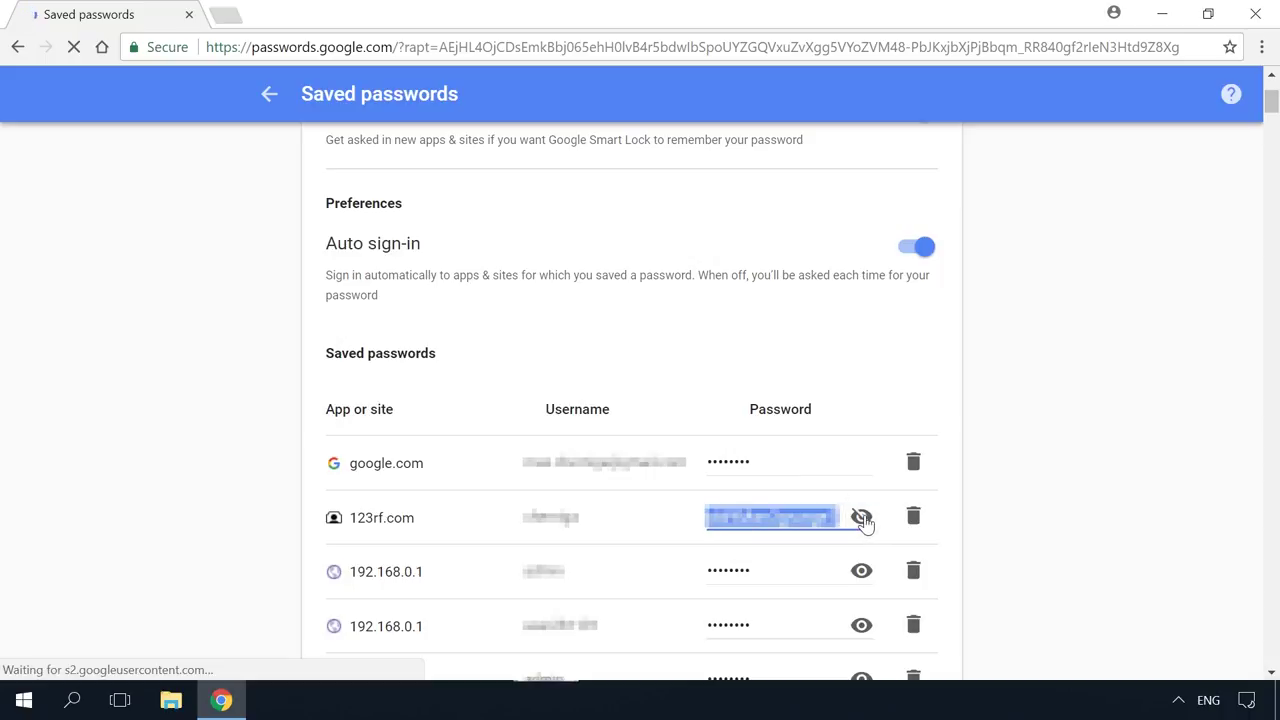
click(862, 518)
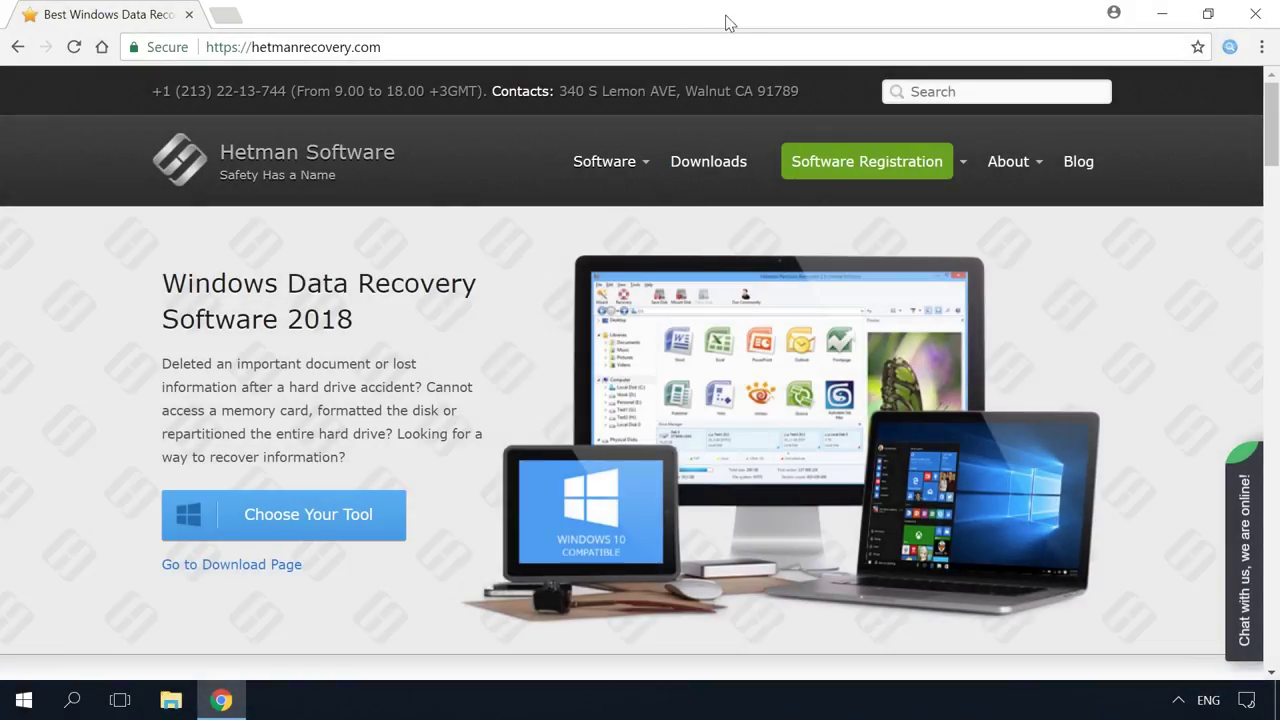
Open the purchase page for Hetman Partition Recovery from the software registration options on hetmanrecovery.com.
mouse_move(808, 143)
click(828, 224)
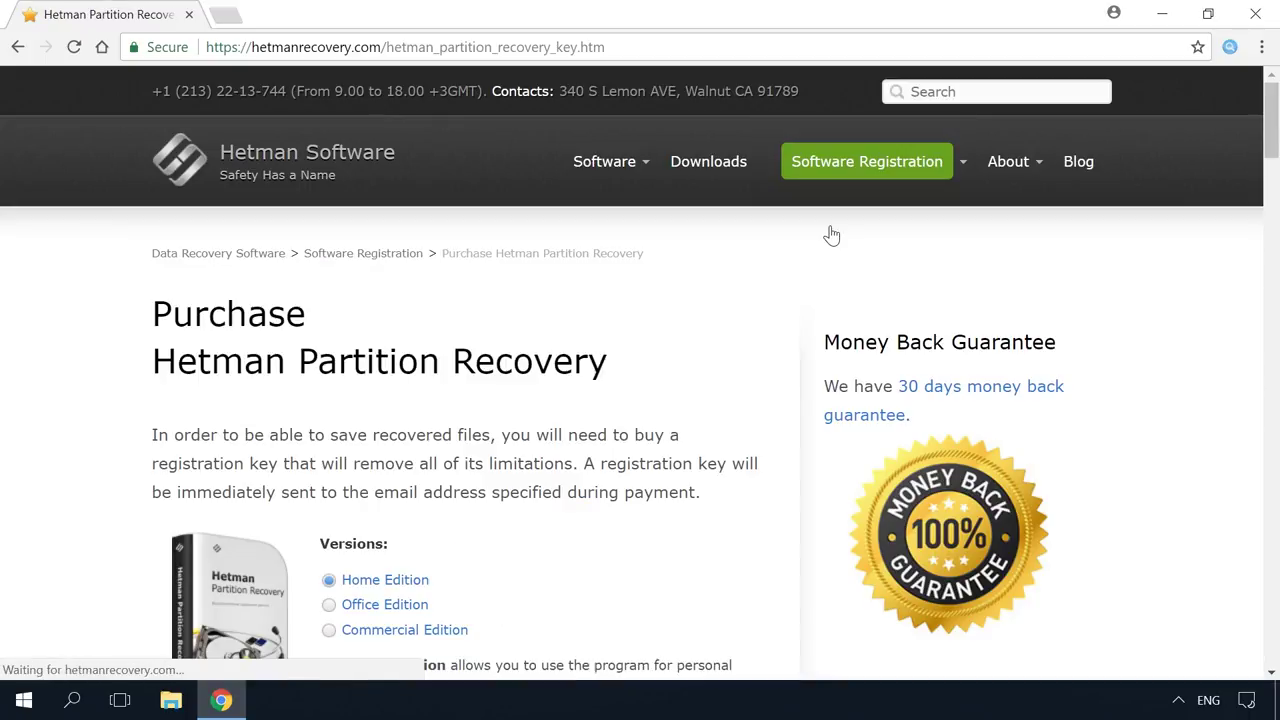
Open the online checkout for the Home Edition and autofill the saved billing details and the saved card number.
scroll(477, 551, down, 2)
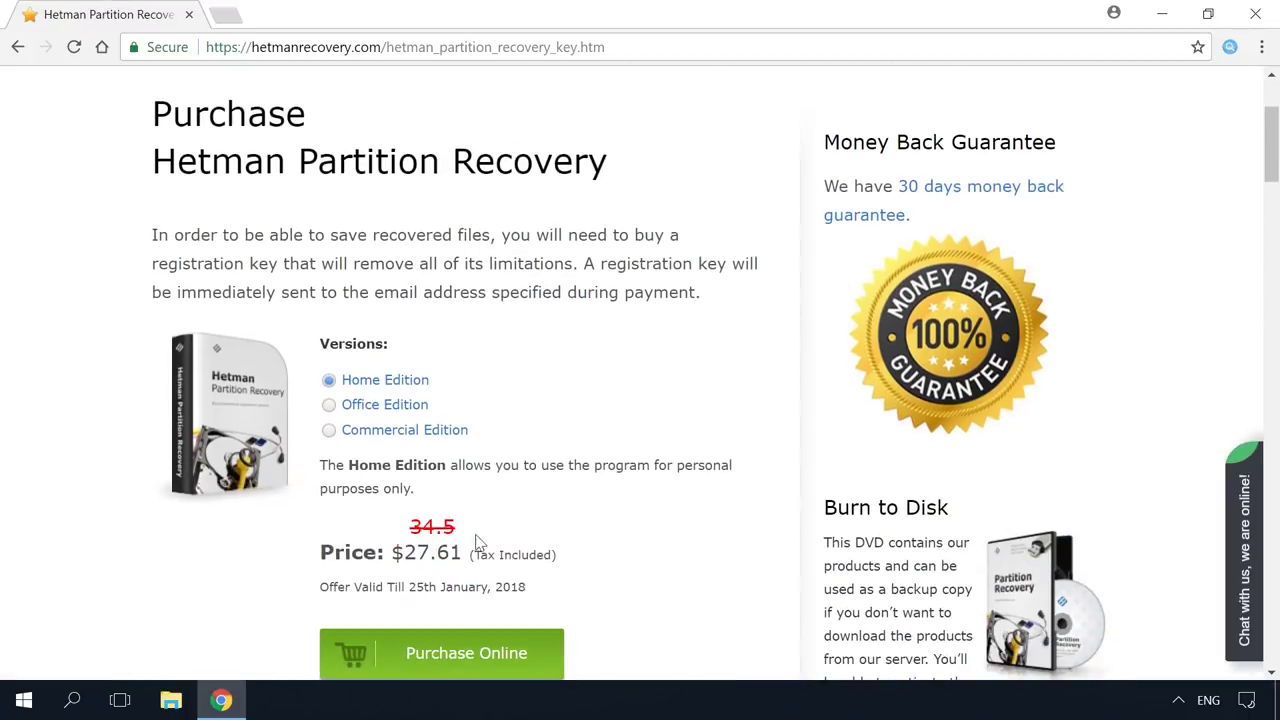
click(451, 660)
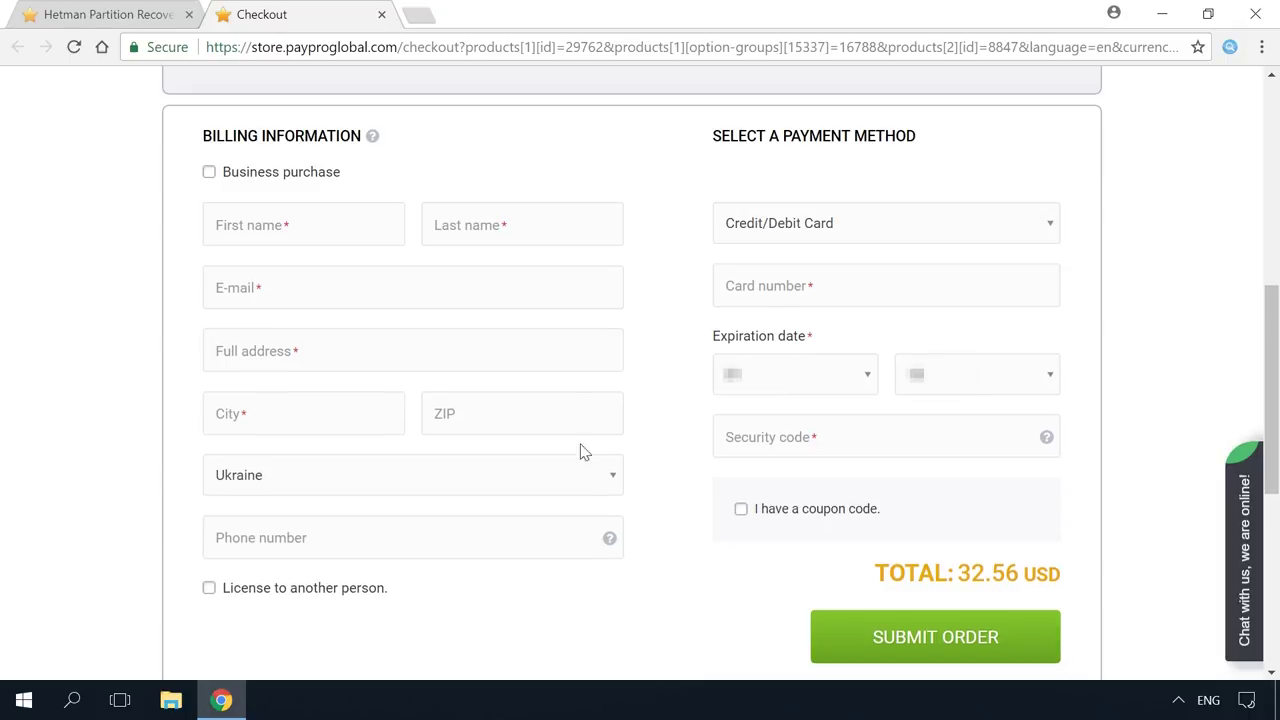
click(402, 285)
click(402, 285)
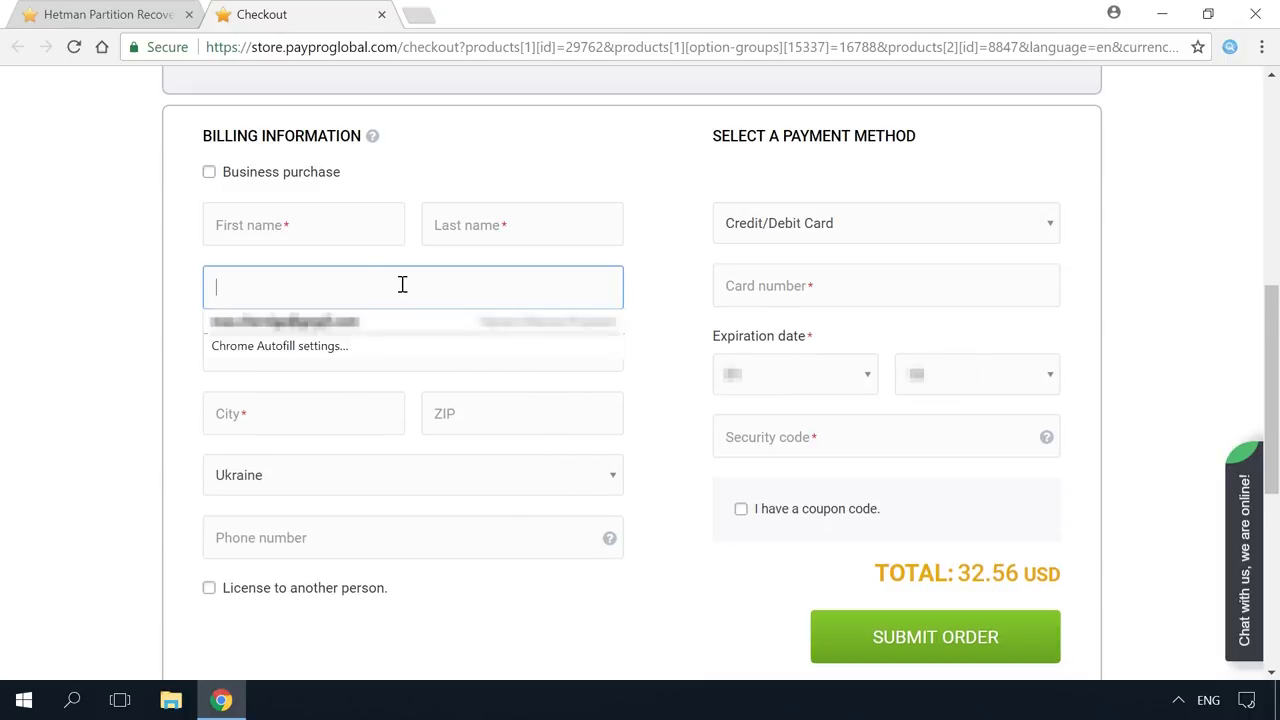
click(316, 326)
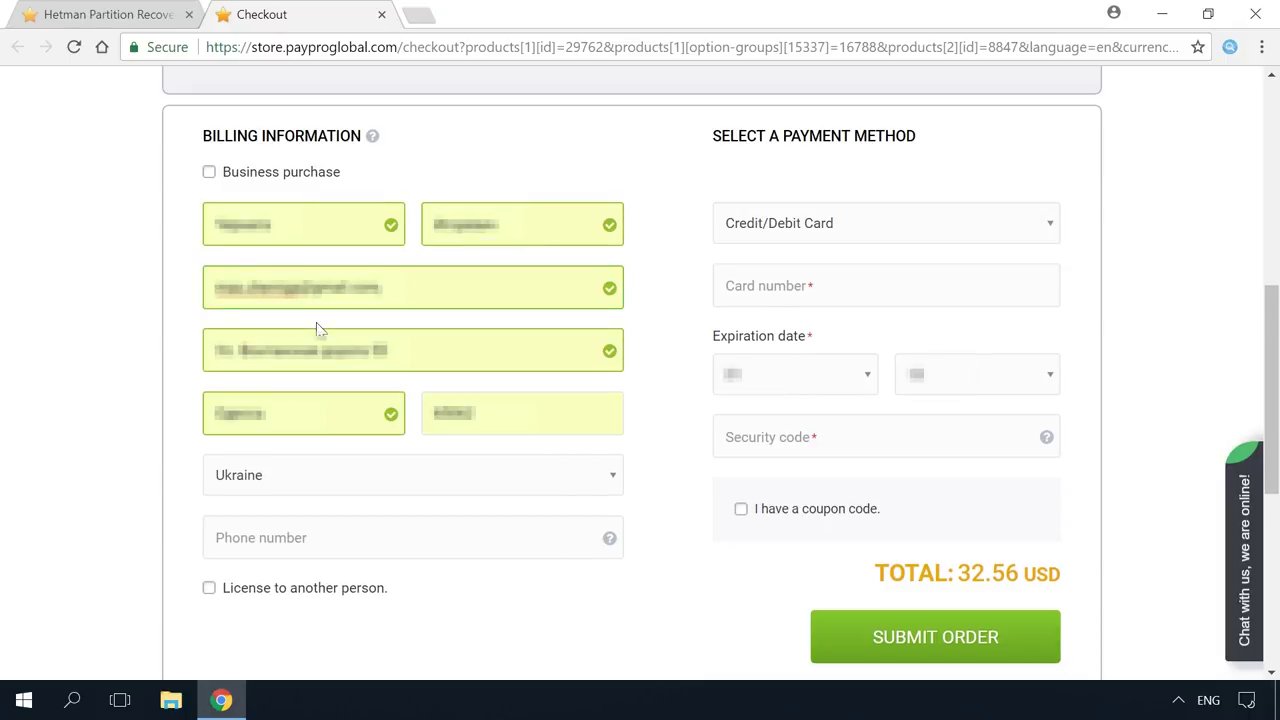
click(796, 290)
click(790, 319)
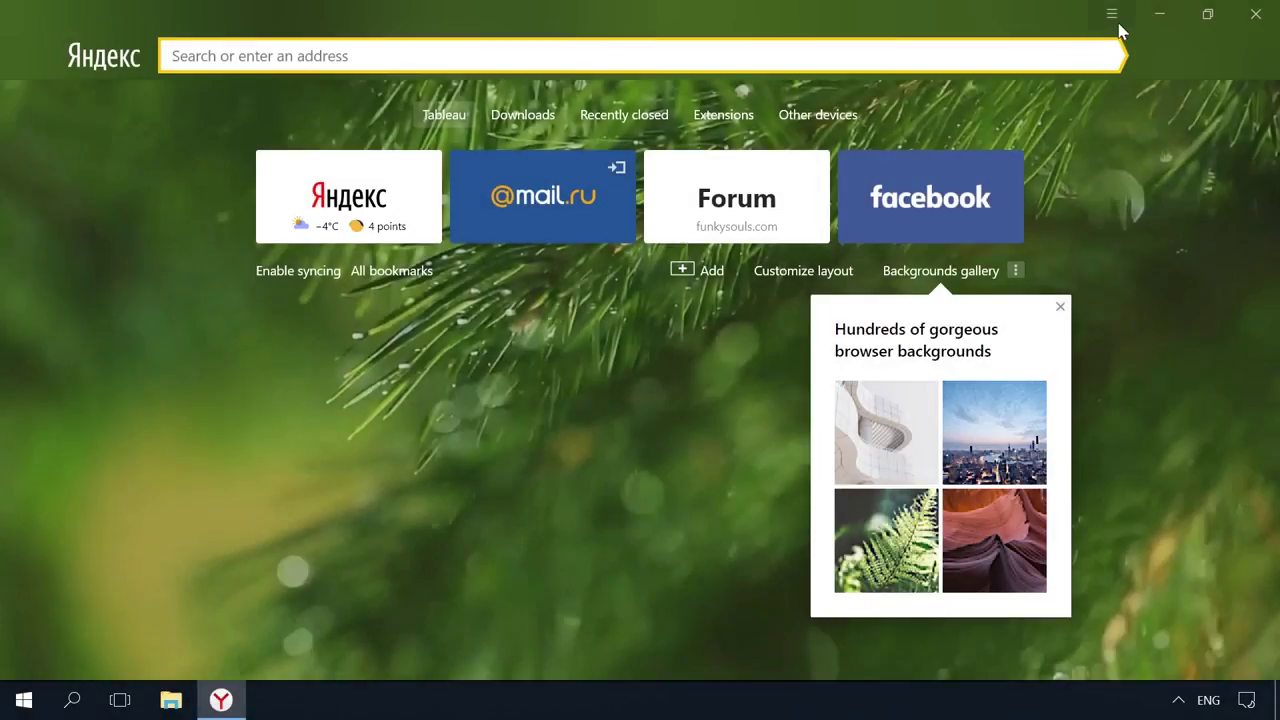
In Yandex Browser, open the Autofill settings from the advanced Passwords and forms section, and close them.
click(1118, 24)
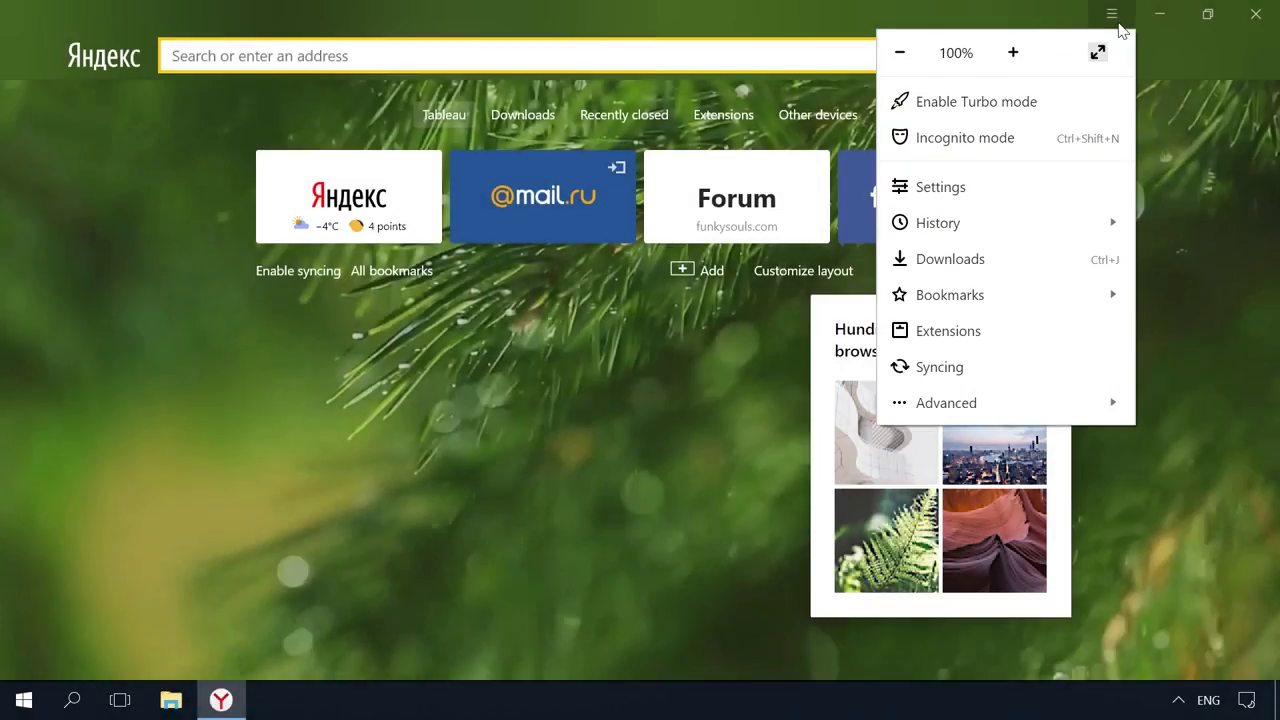
click(948, 189)
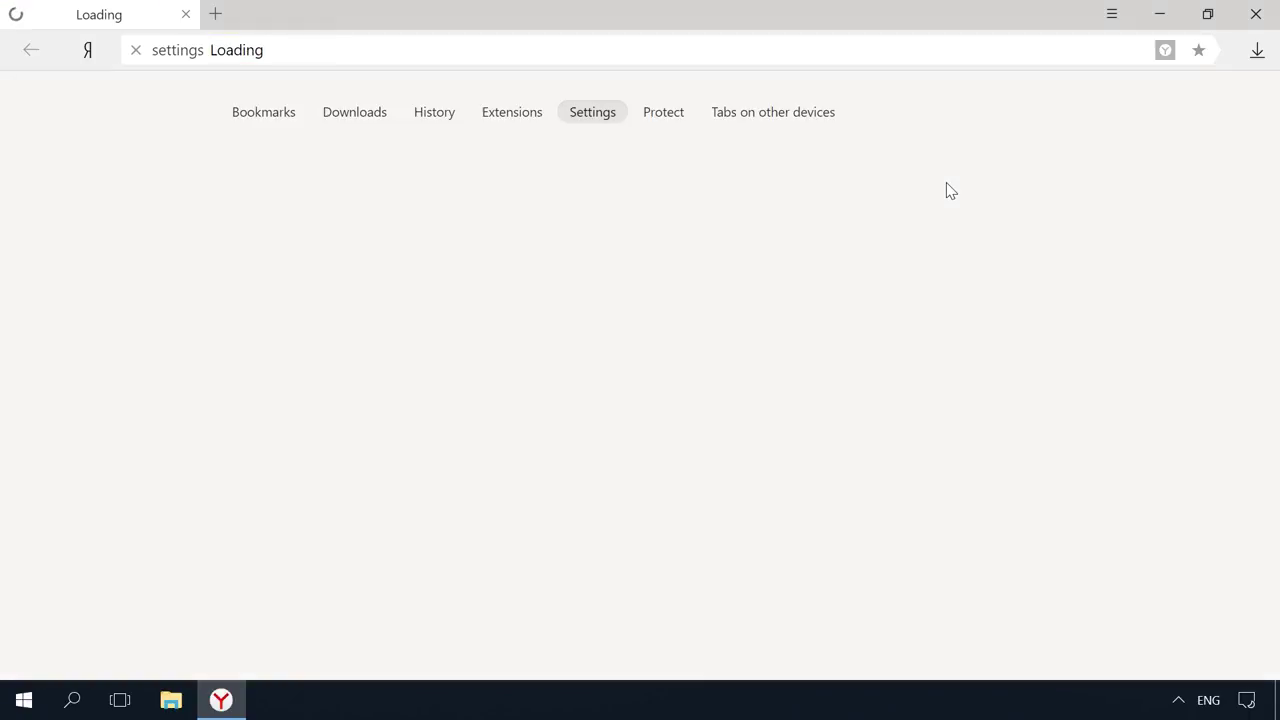
scroll(702, 224, down, 2)
scroll(700, 224, down, 15)
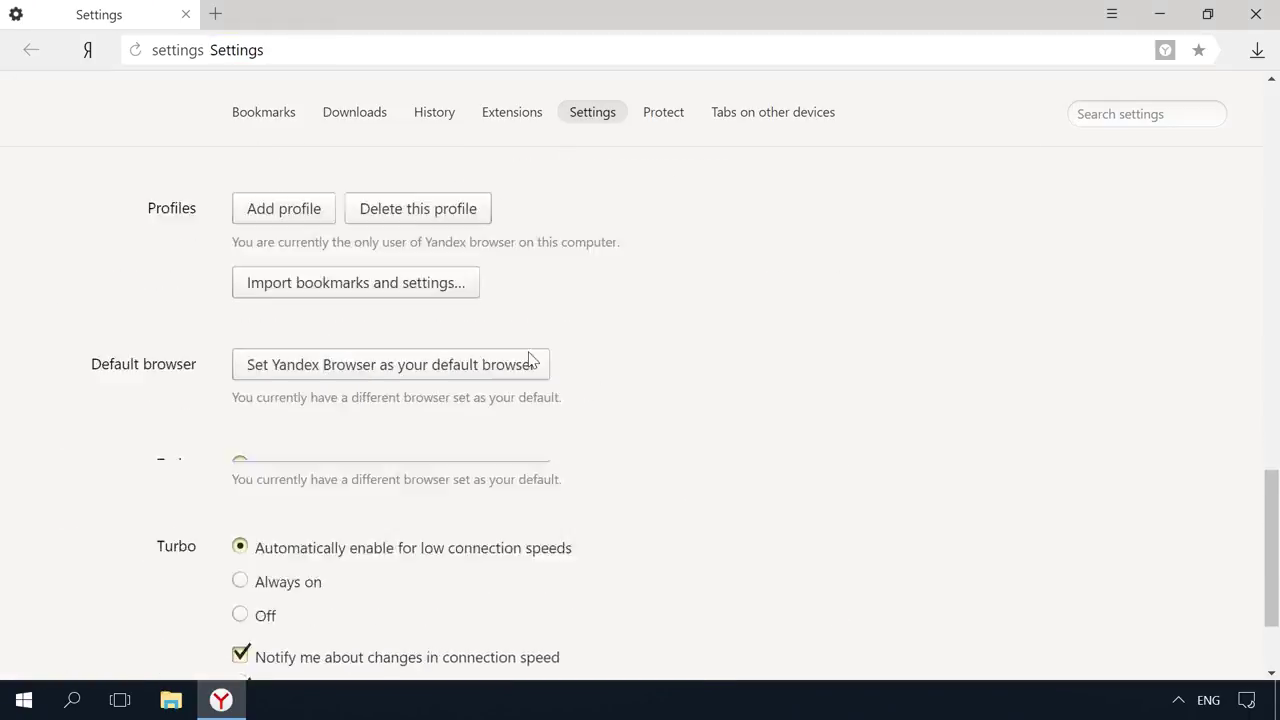
click(309, 632)
scroll(318, 600, down, 8)
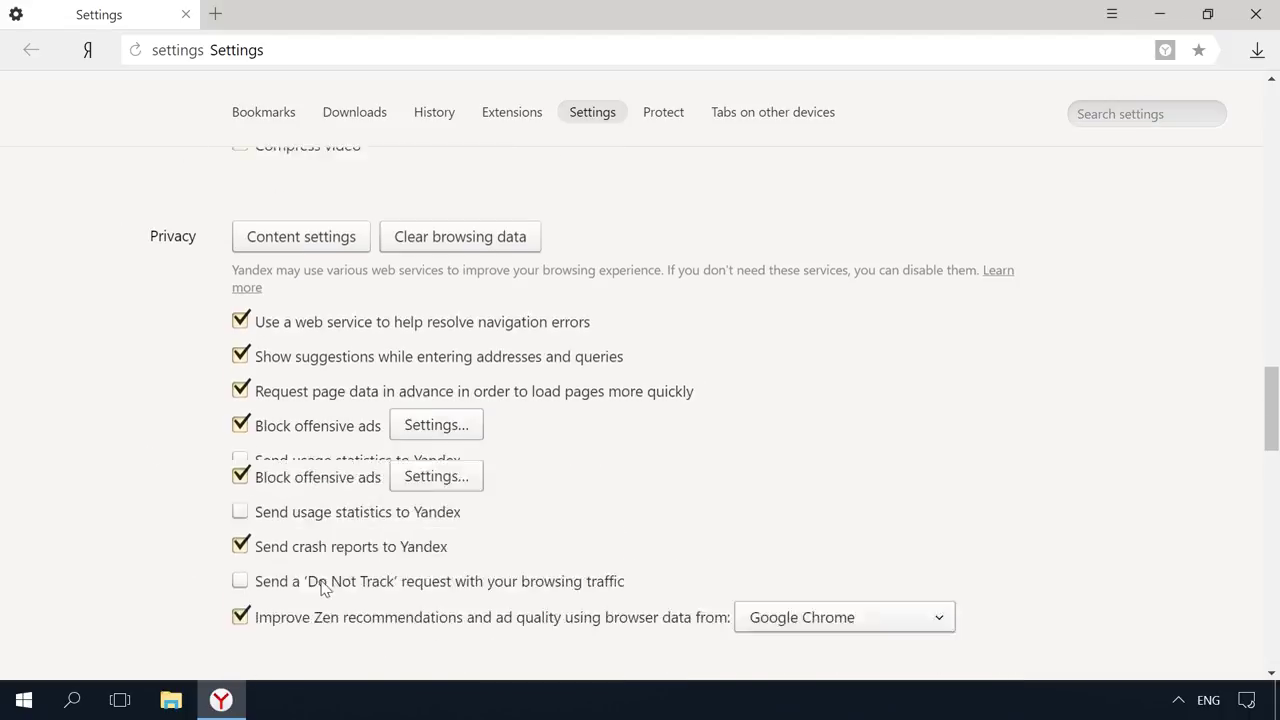
scroll(322, 567, down, 1)
scroll(322, 567, up, 2)
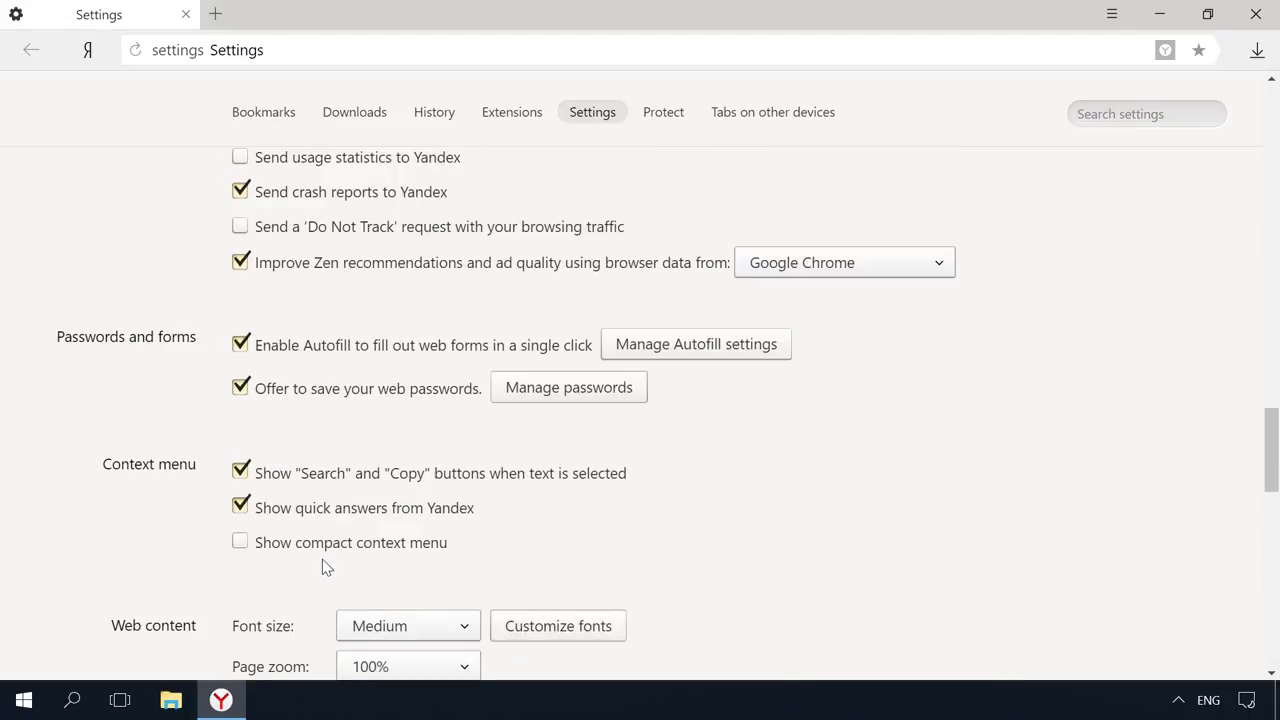
click(714, 345)
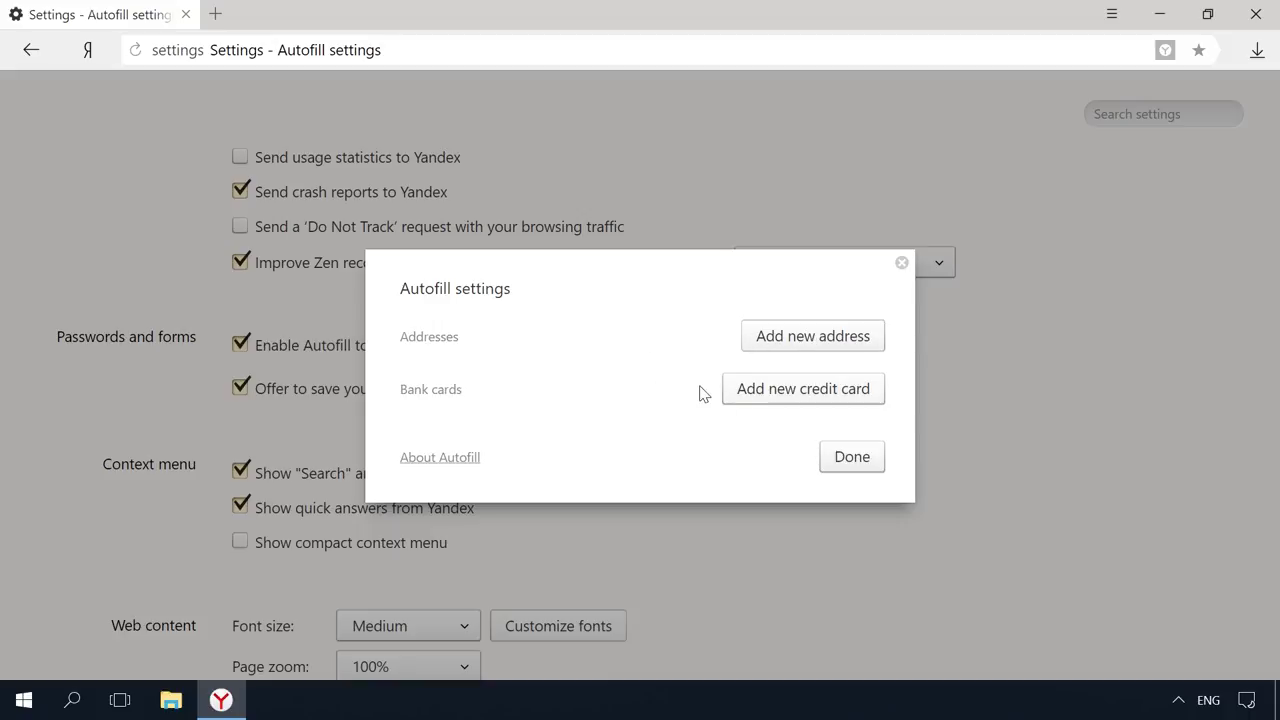
click(901, 264)
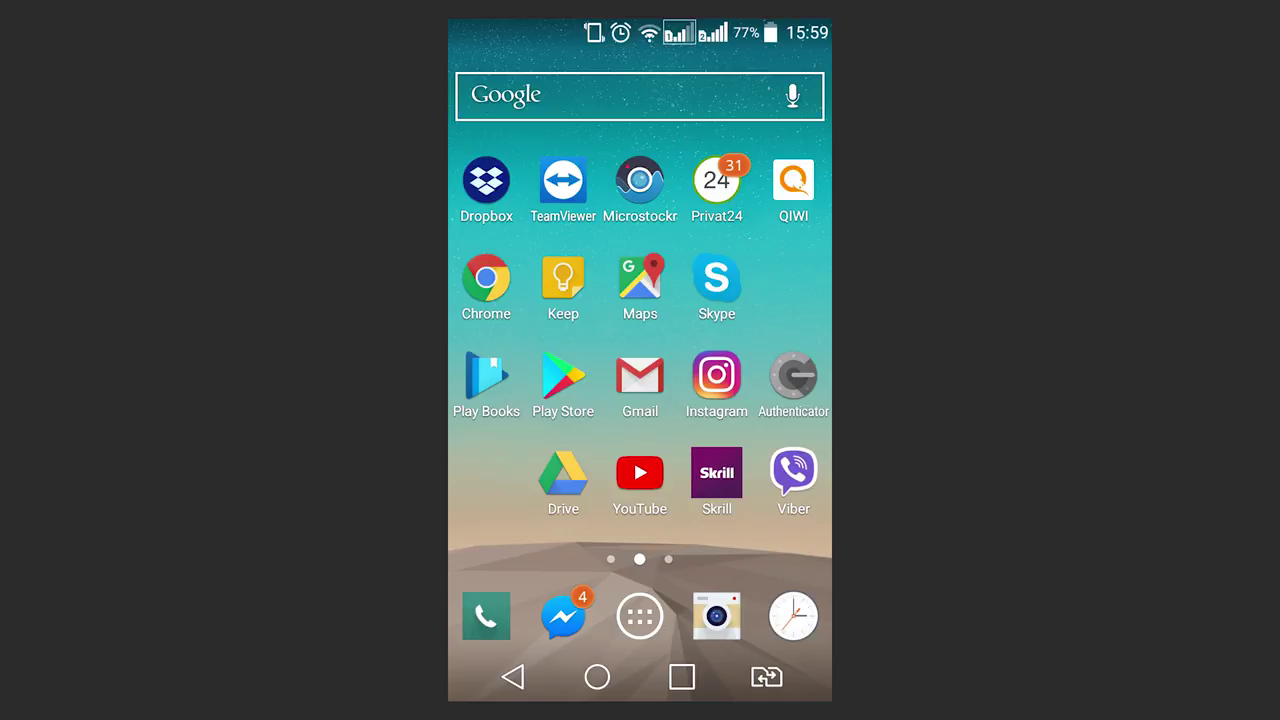
On the Android phone, open Chrome and view the Save passwords page in its settings.
click(486, 280)
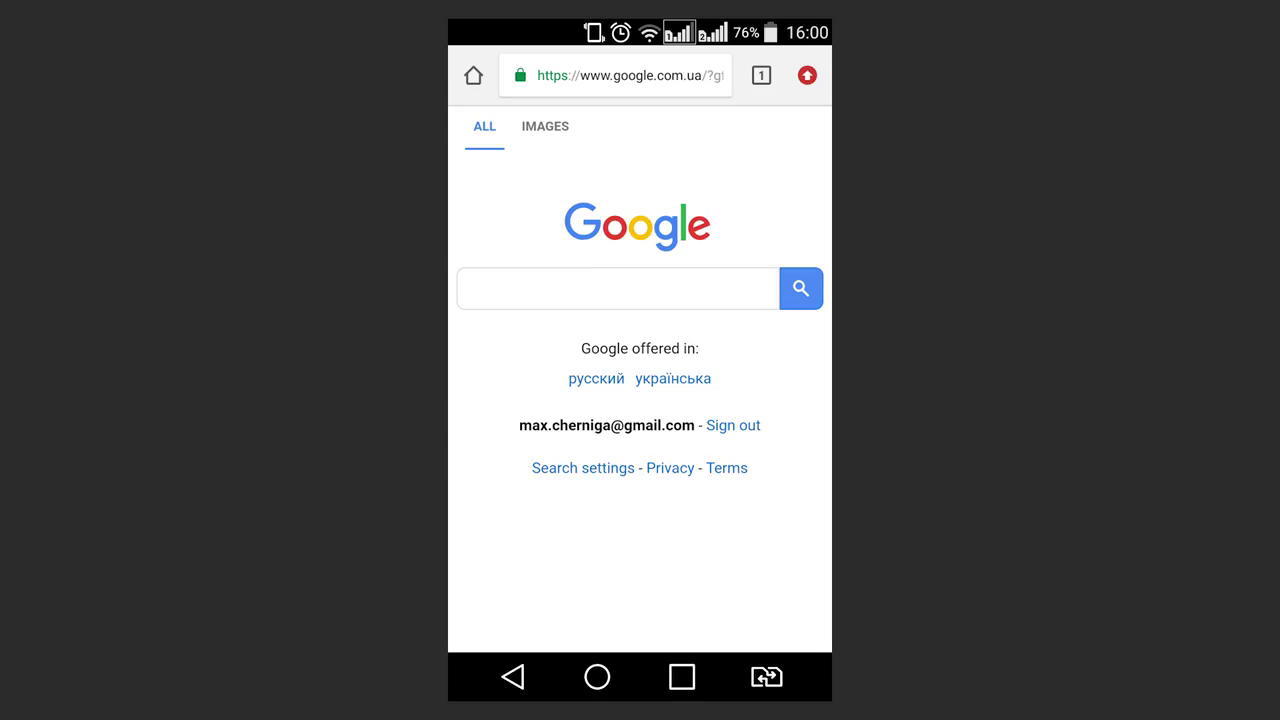
click(807, 76)
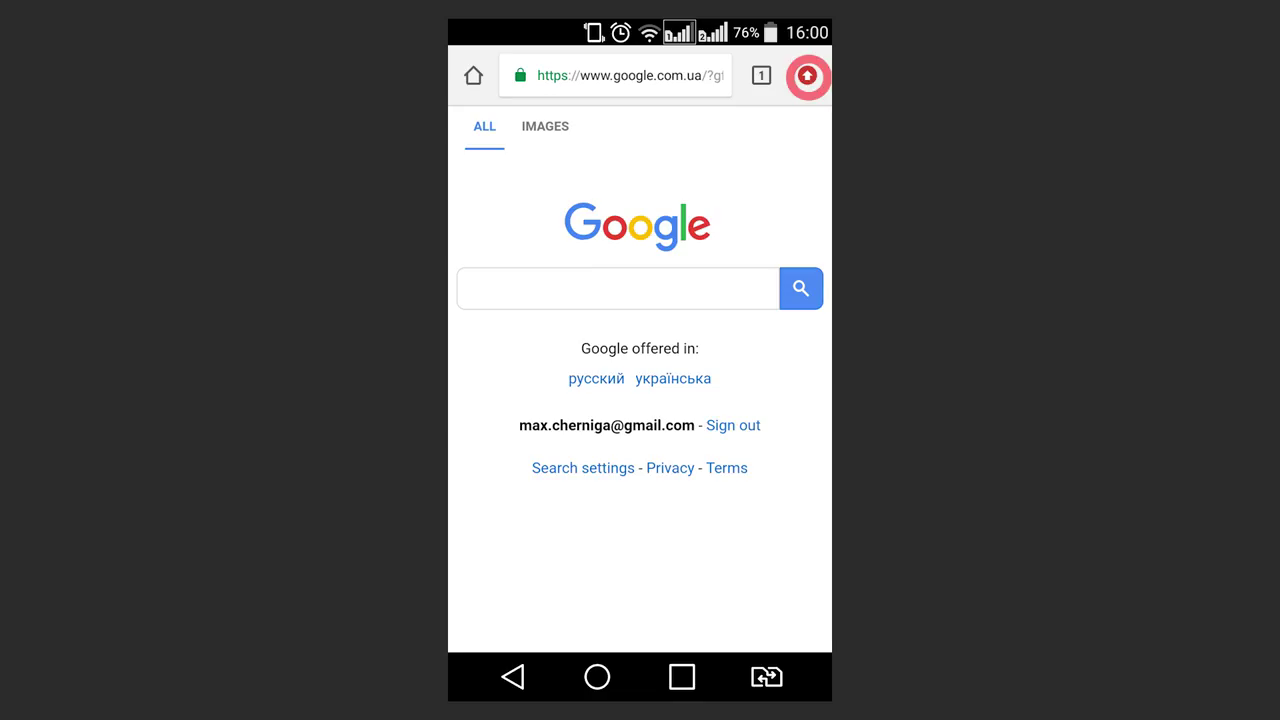
click(592, 562)
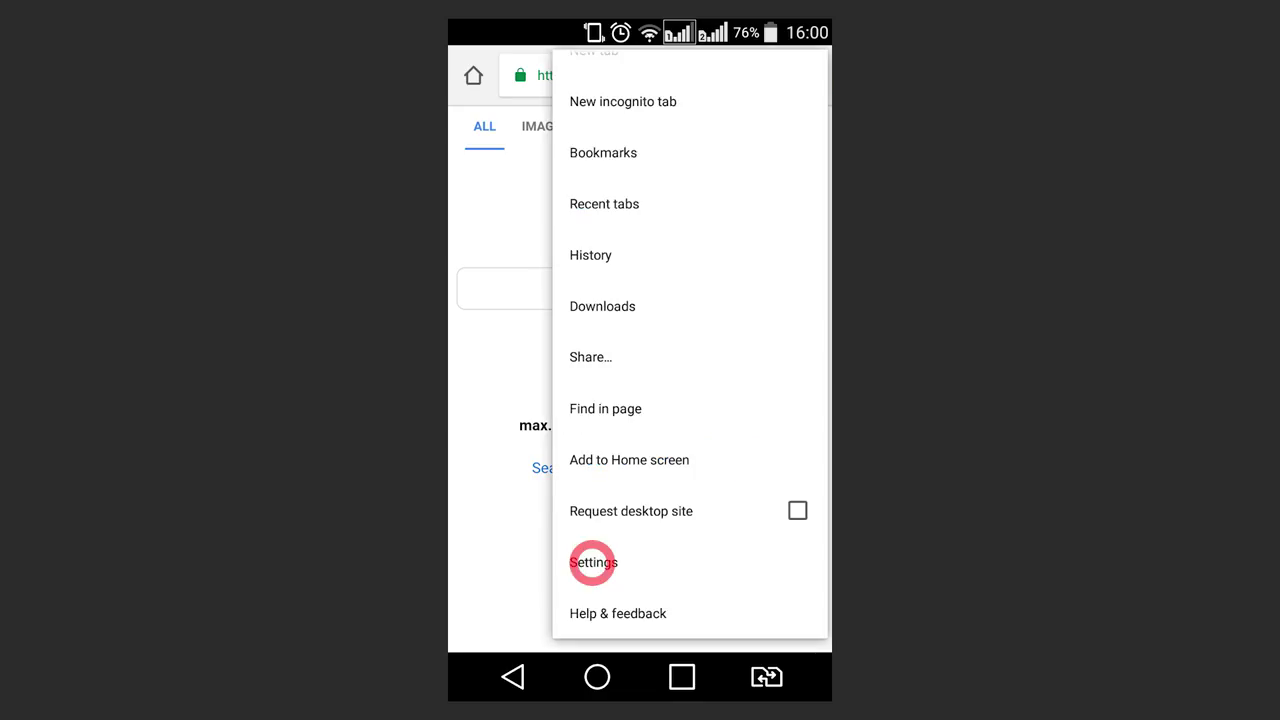
click(493, 362)
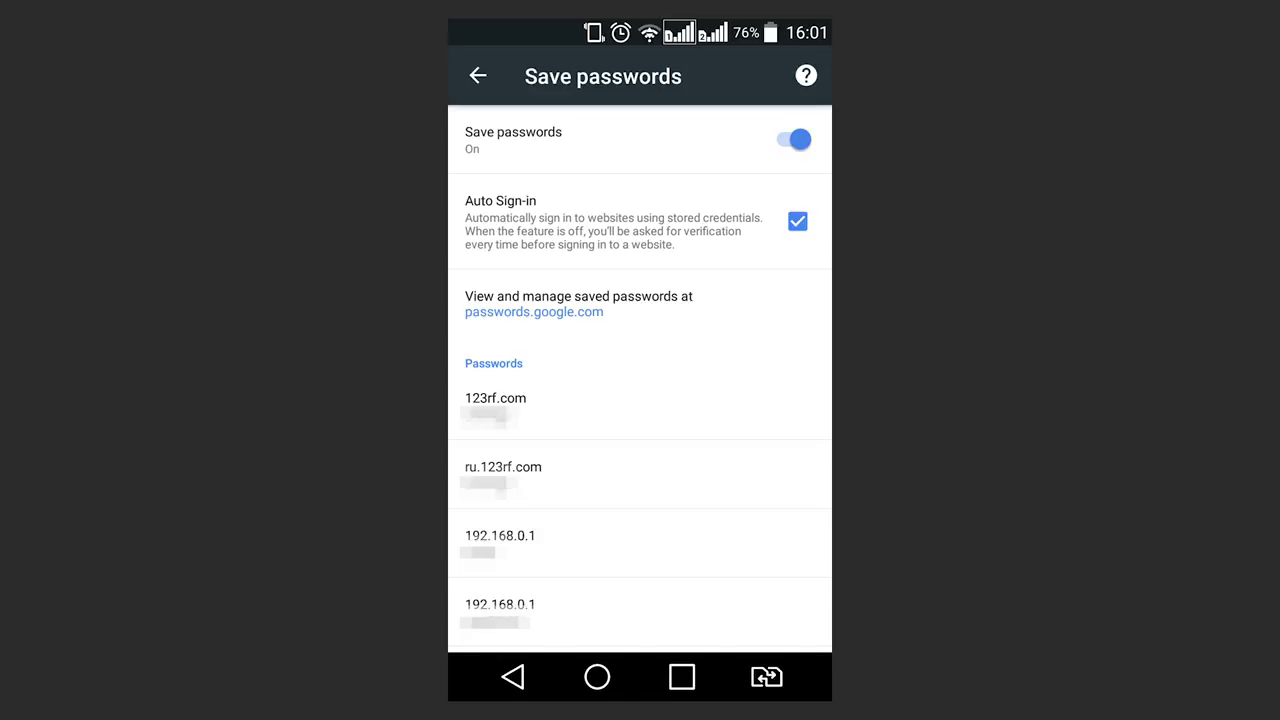
click(492, 309)
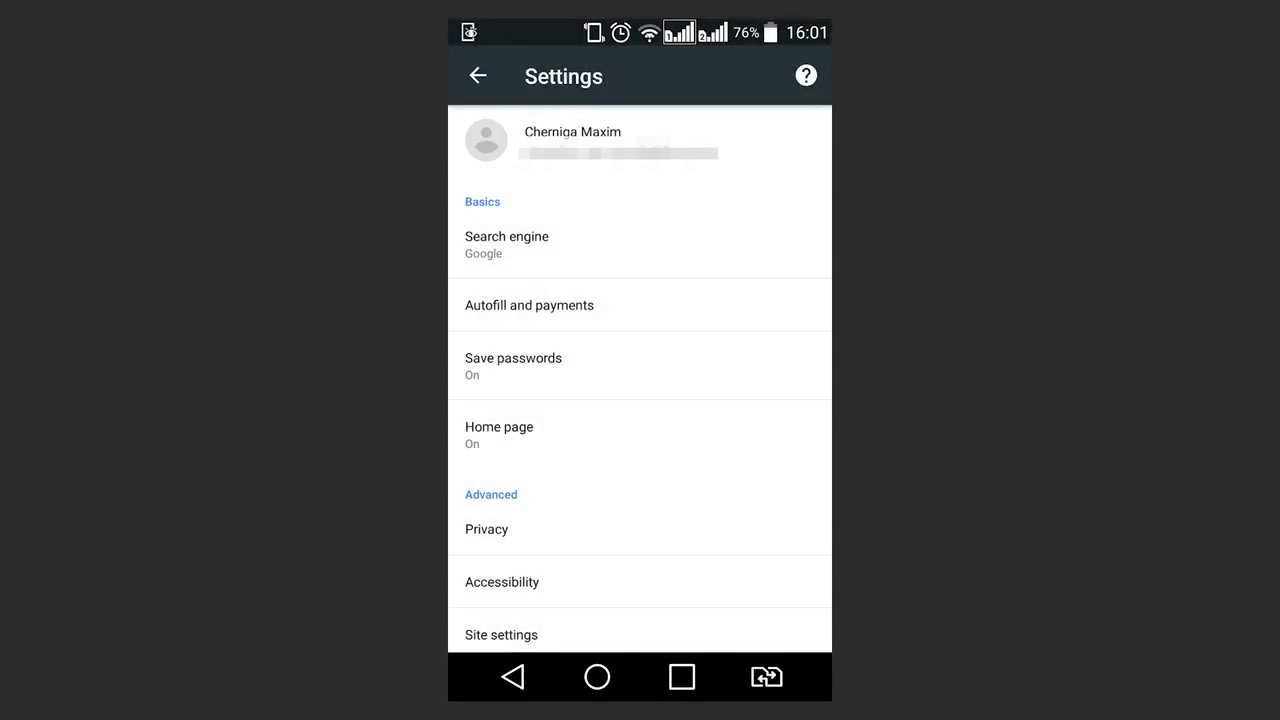
In the Autofill and payments settings, view the saved addresses and open the saved cards.
click(492, 304)
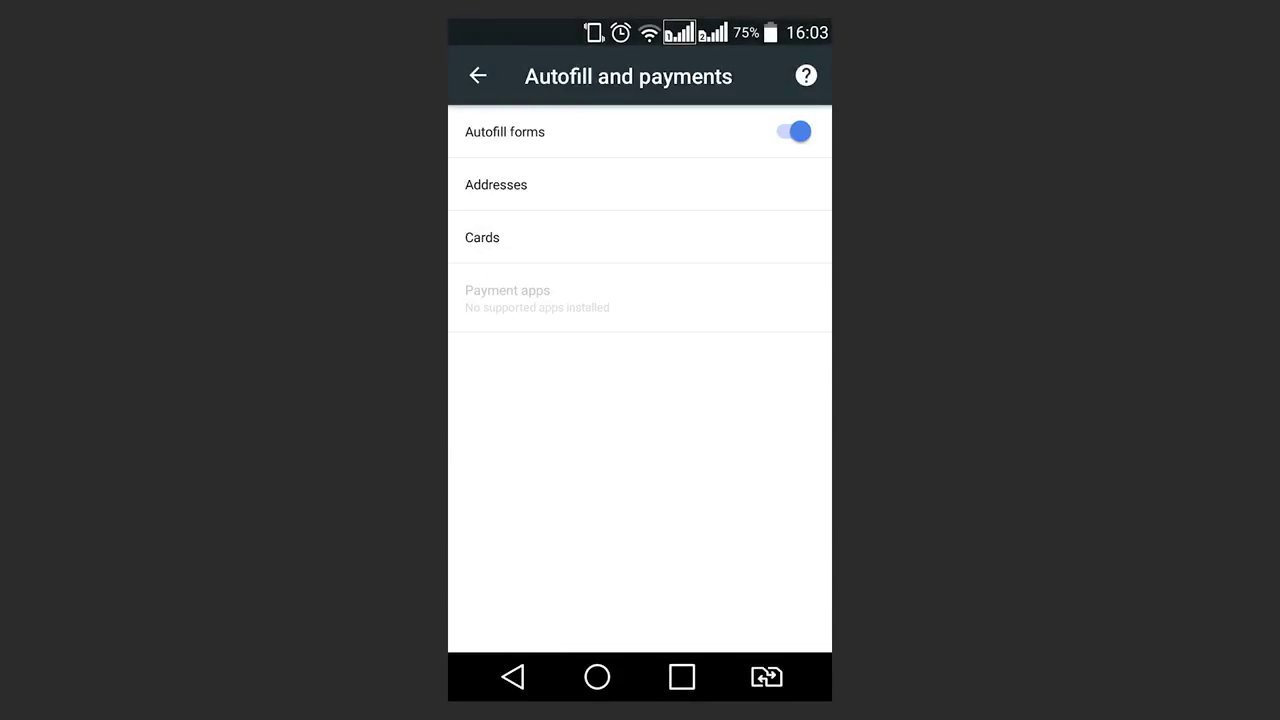
click(494, 184)
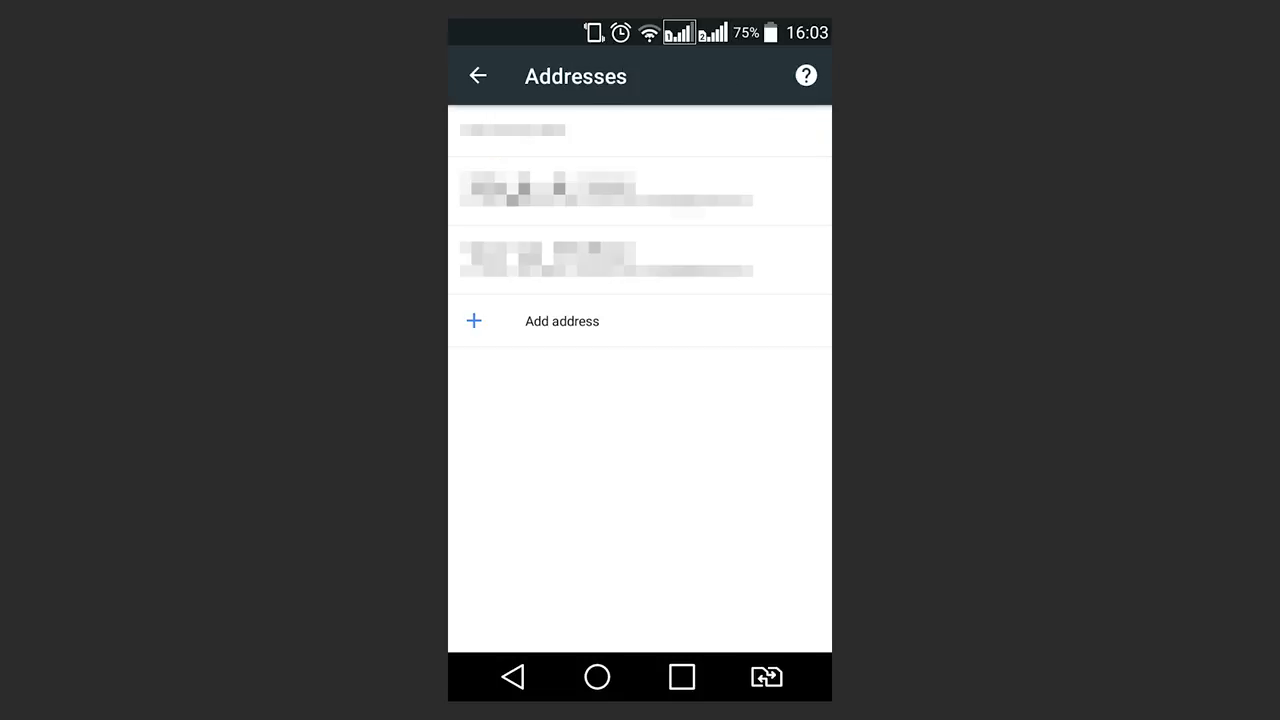
click(478, 75)
click(481, 237)
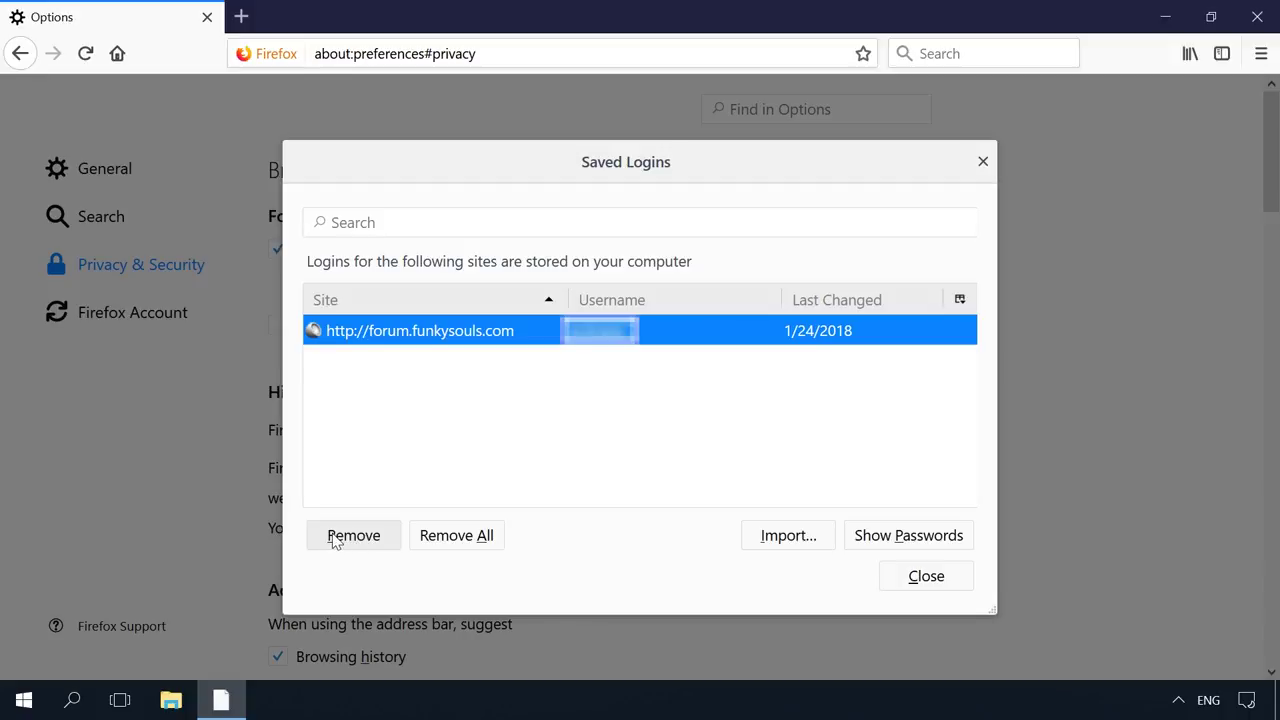
drag(336, 541, 374, 572)
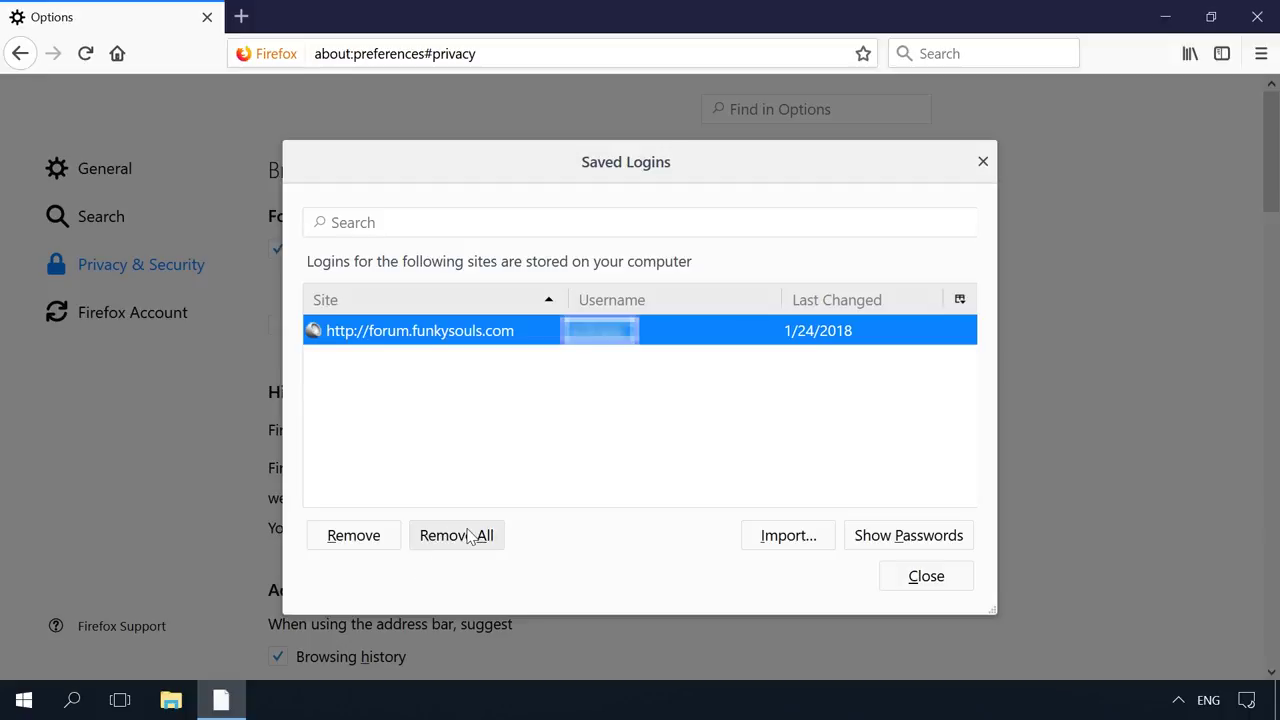
drag(436, 537, 453, 577)
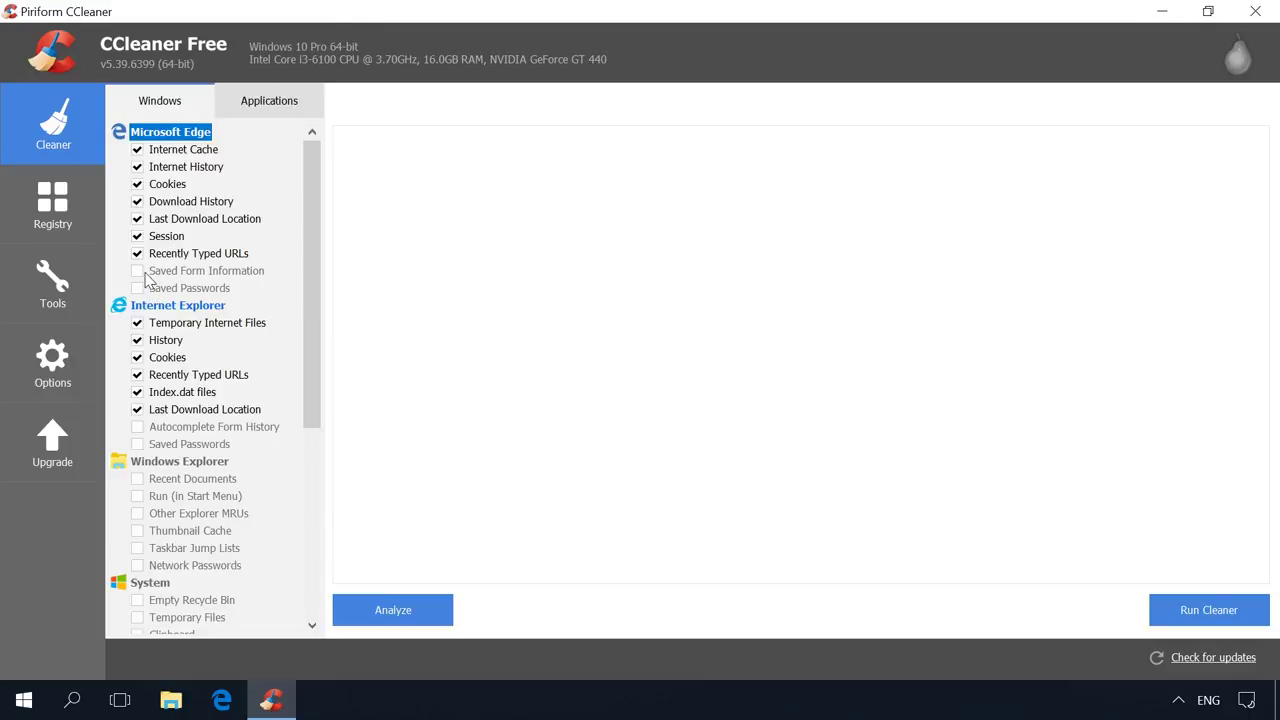
In CCleaner, include Edge's Saved Form Information and Saved Passwords and Internet Explorer's Autocomplete Form History and Saved Passwords, accepting the warnings.
click(138, 271)
click(139, 289)
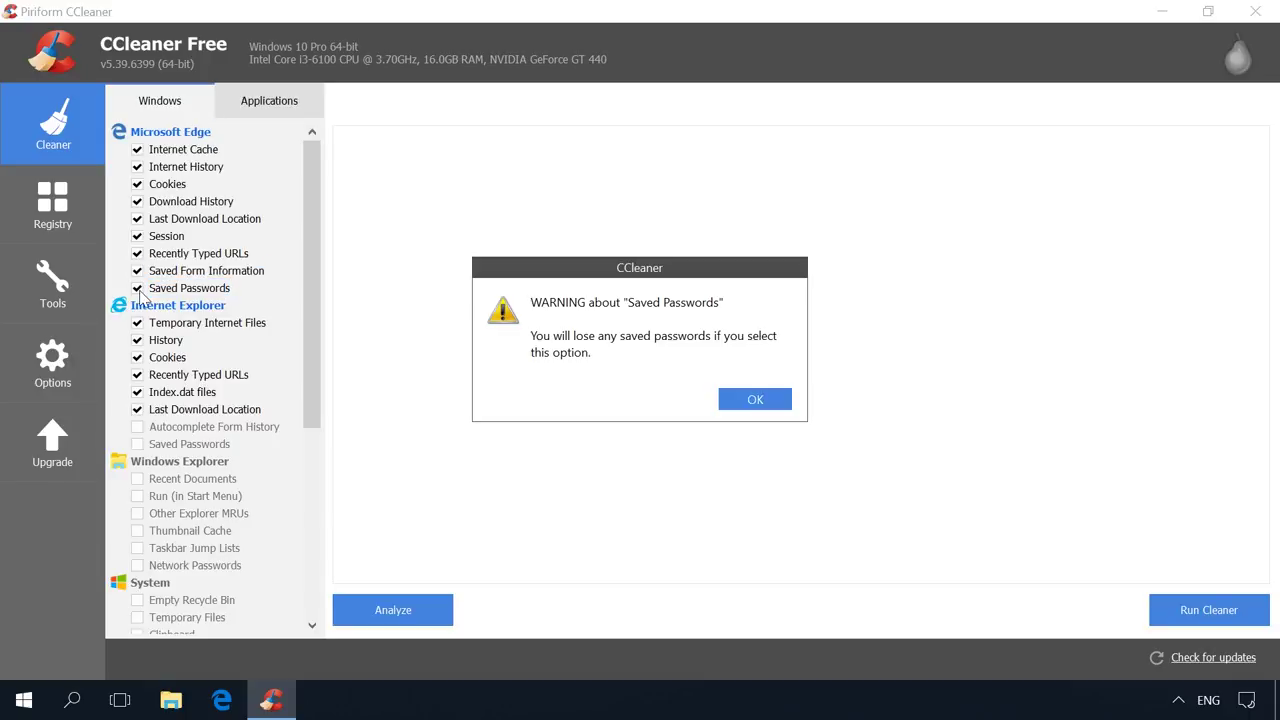
click(749, 400)
click(138, 427)
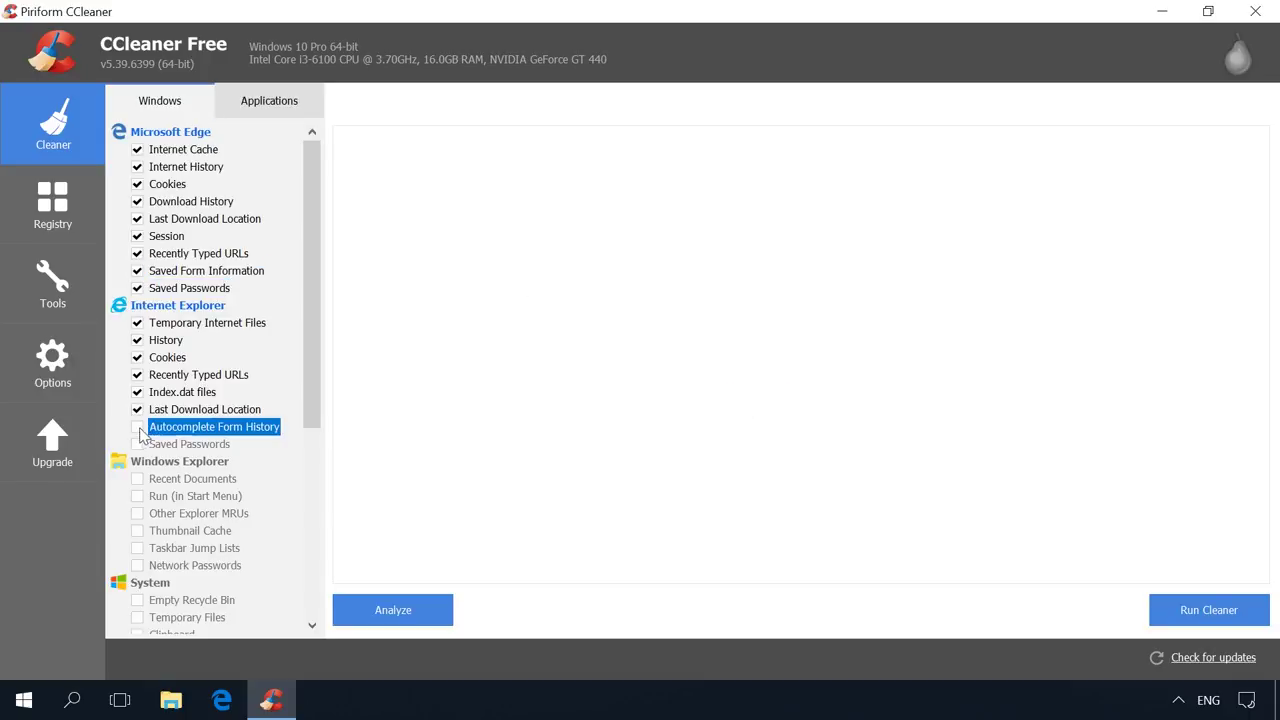
click(138, 444)
click(737, 399)
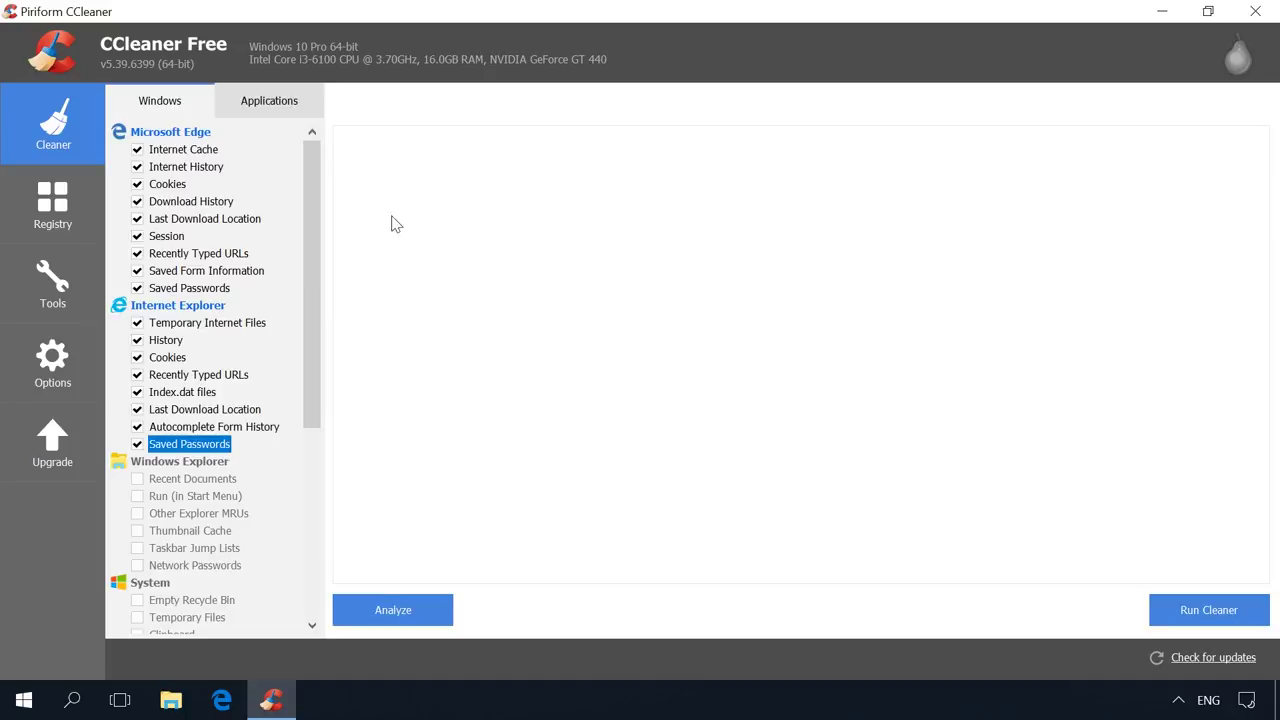
Look through the cleaning options for Firefox, Opera and Google Chrome, and return to the Windows cleaning options.
click(270, 101)
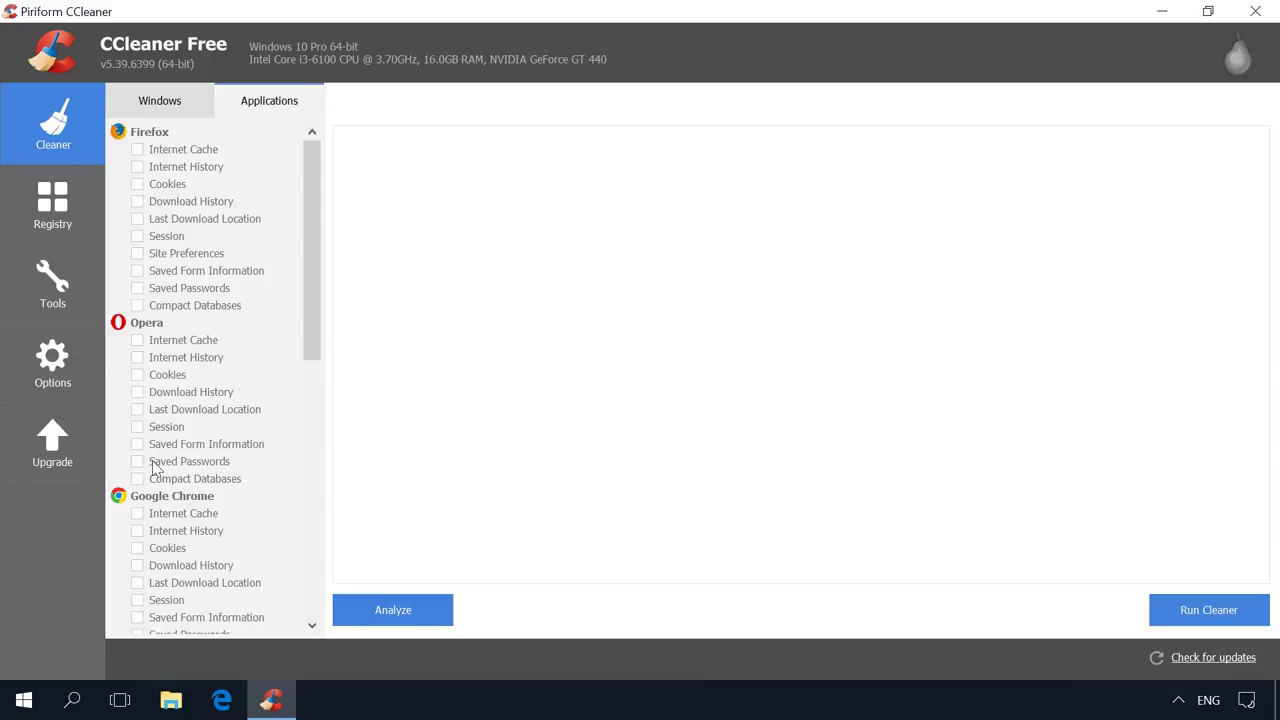
scroll(126, 469, down, 1)
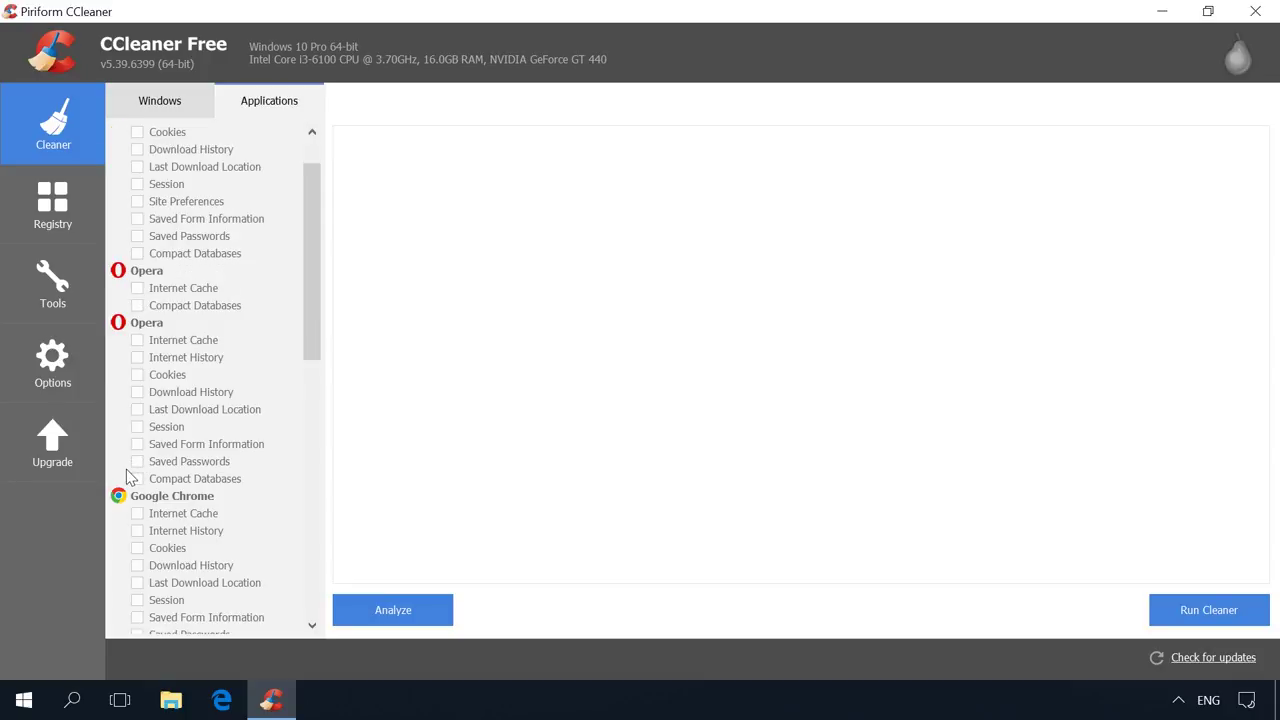
click(160, 101)
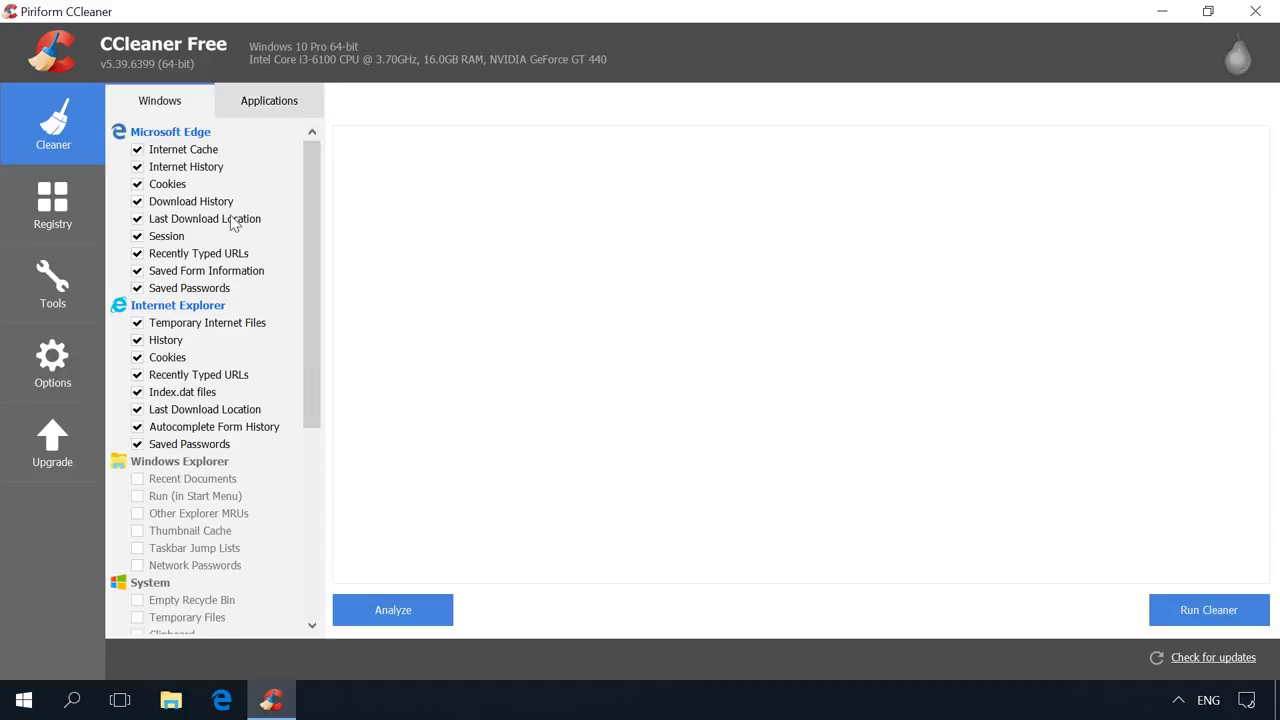
Analyze the selected Edge and Internet Explorer data, and run the cleaner with confirmation to delete it.
click(397, 617)
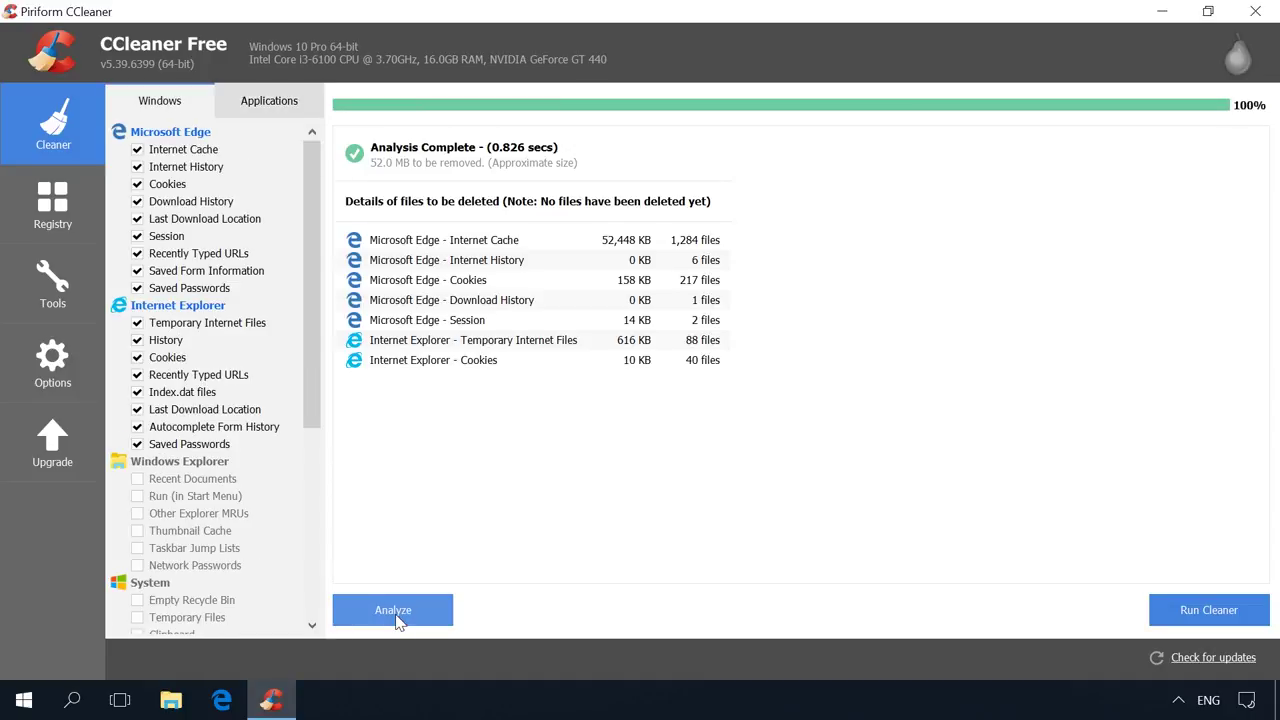
click(1160, 610)
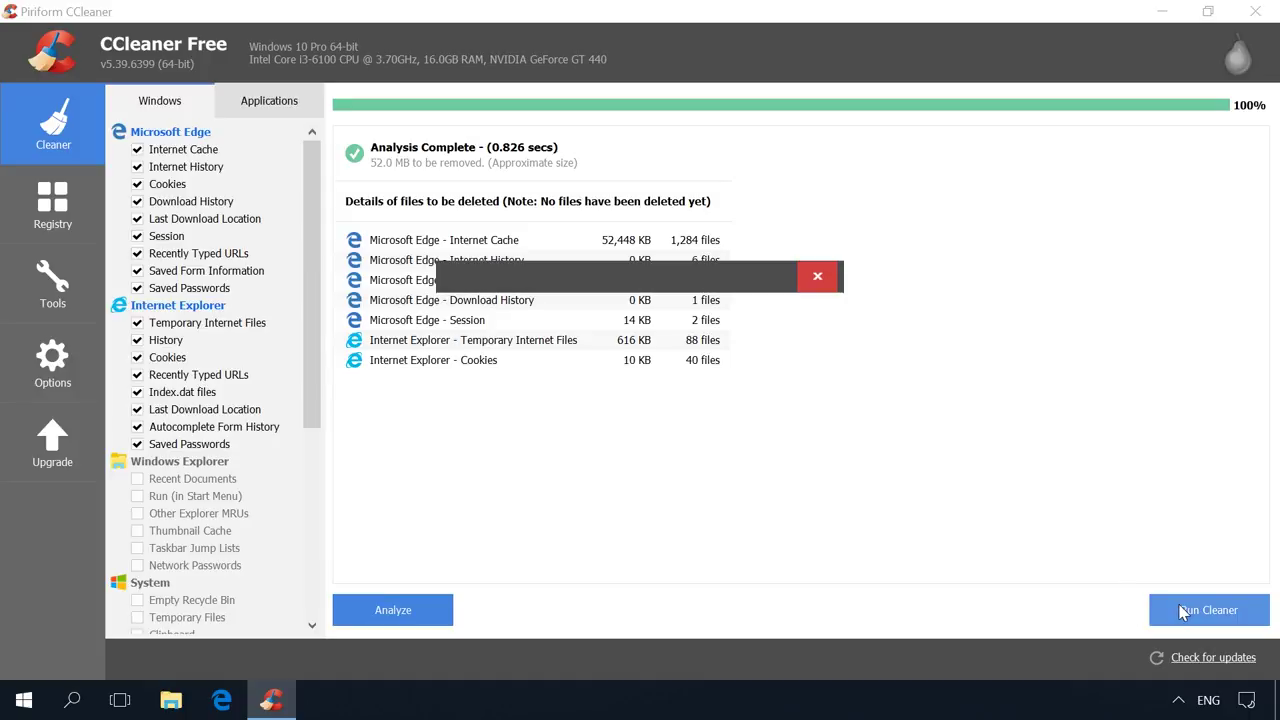
click(790, 314)
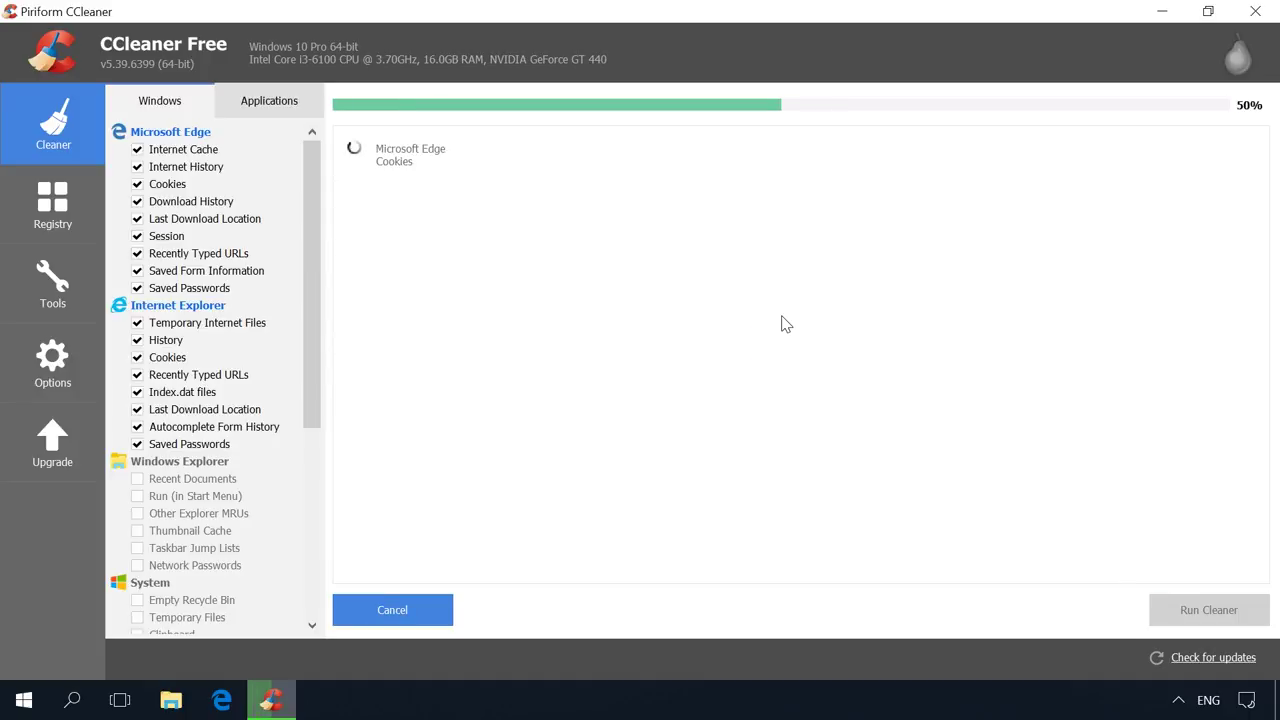